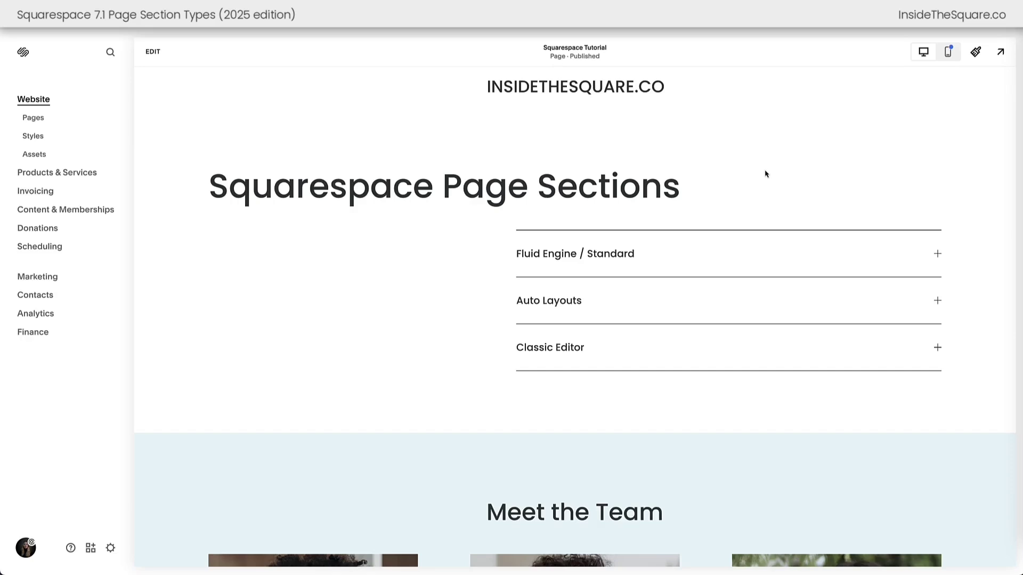
Step: Read the details under Fluid Engine / Standard, Auto Layouts and Classic Editor, and look over the page's other sections
{"action": "left_click", "coordinate": [731, 257]}
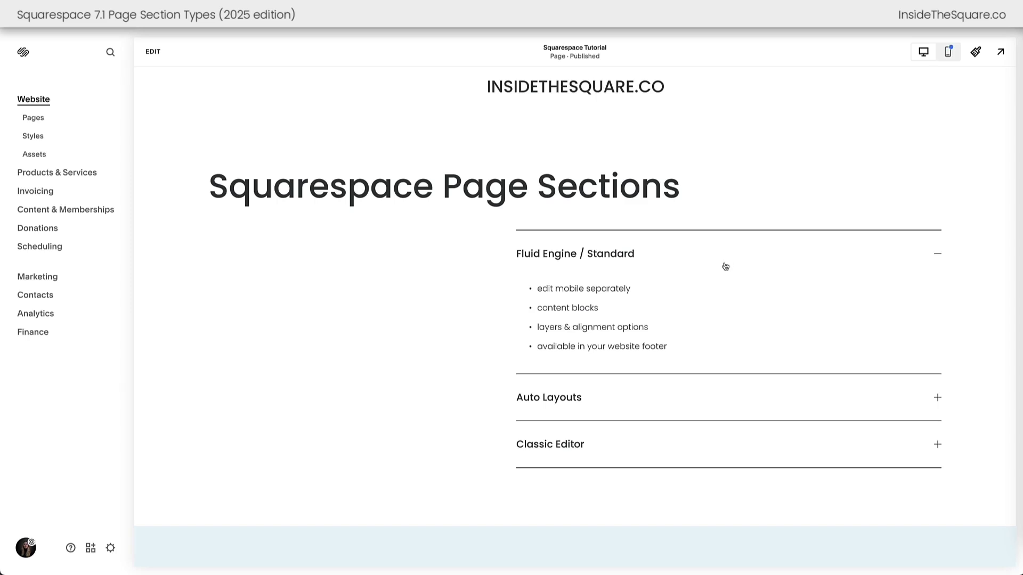
{"action": "left_click", "coordinate": [724, 264]}
{"action": "left_click", "coordinate": [684, 304]}
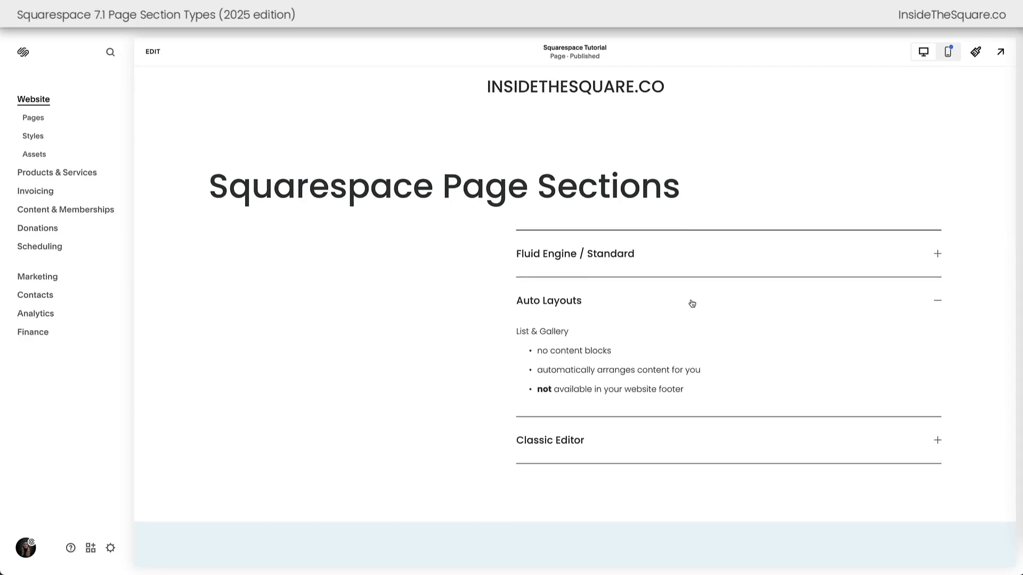
{"action": "left_click", "coordinate": [691, 306]}
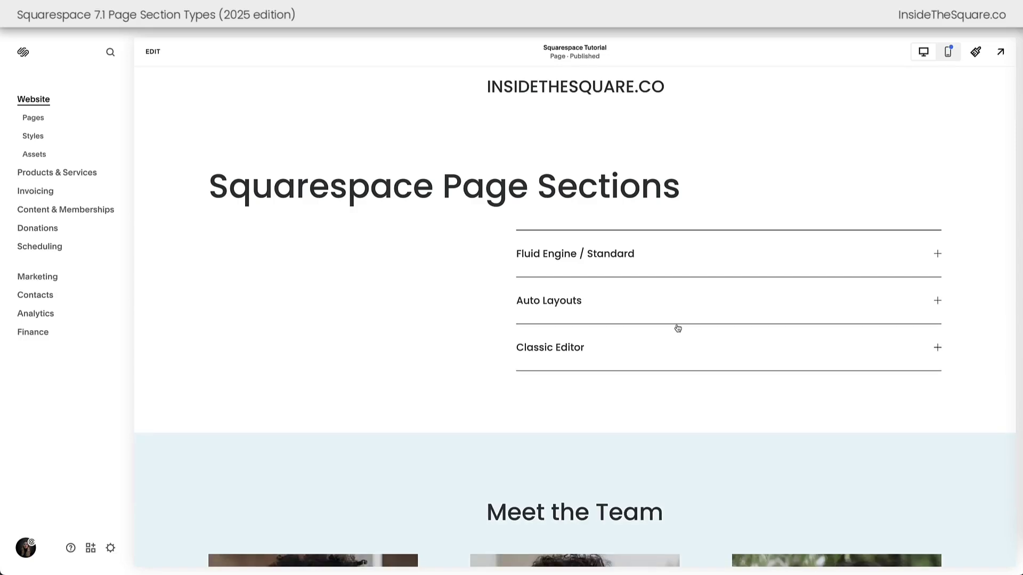
{"action": "left_click", "coordinate": [671, 344]}
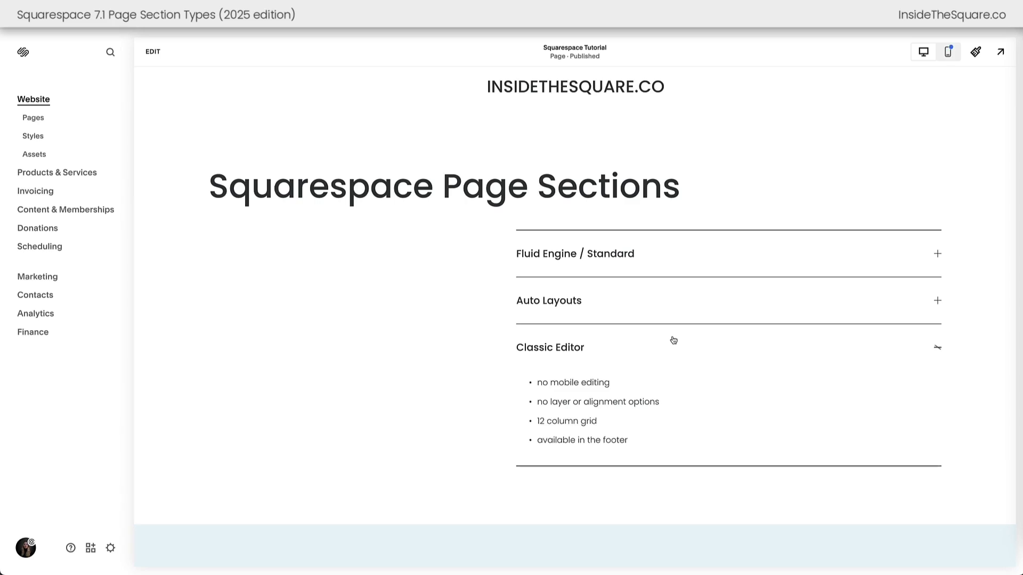
{"action": "left_click", "coordinate": [673, 341]}
{"action": "scroll", "coordinate": [673, 341], "scroll_direction": "down", "scroll_amount": 8}
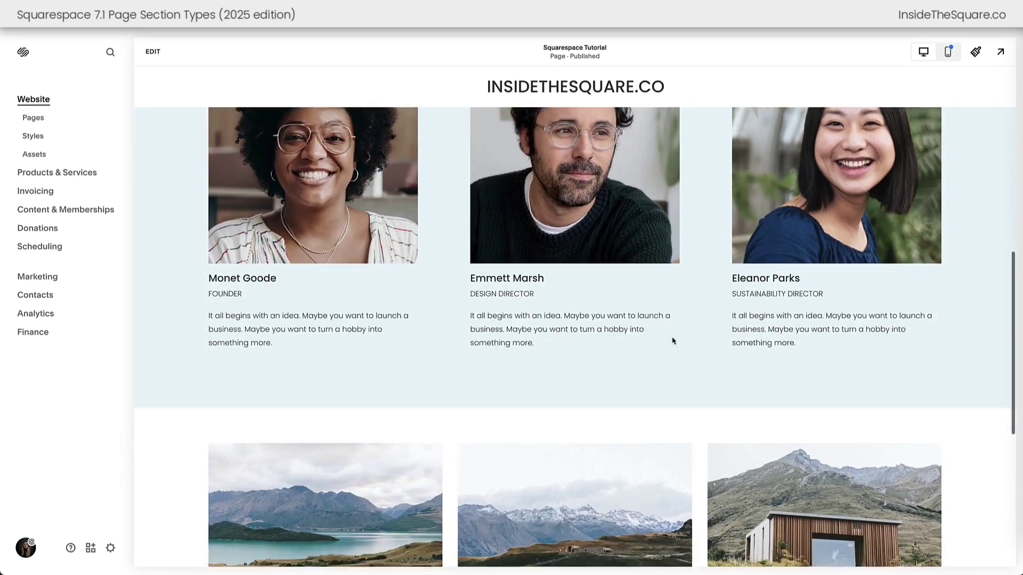
{"action": "scroll", "coordinate": [673, 341], "scroll_direction": "down", "scroll_amount": 6}
{"action": "scroll", "coordinate": [673, 341], "scroll_direction": "up", "scroll_amount": 15}
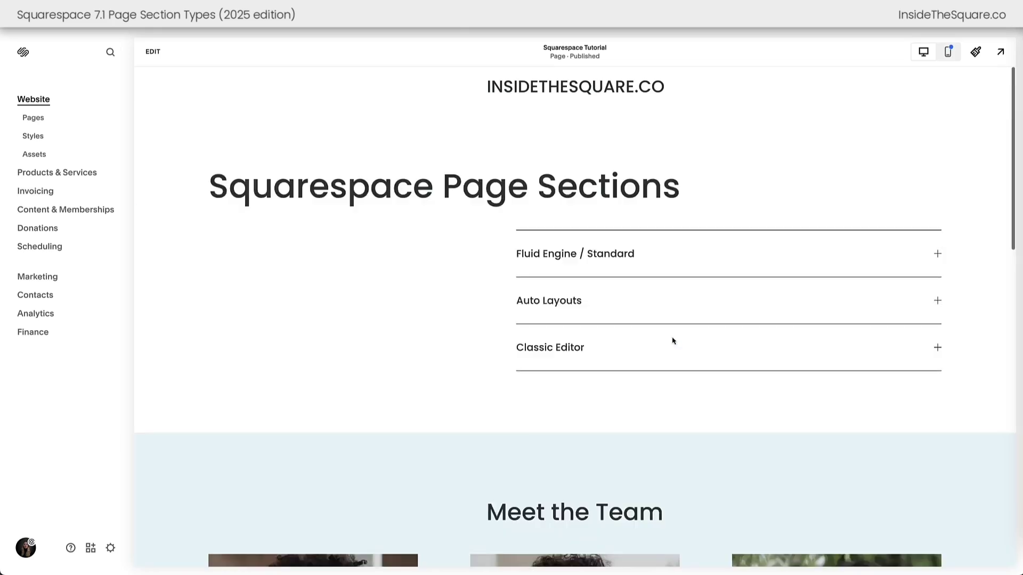
Step: Start editing the page and add a Button block to the first section, overlapping the accordion
{"action": "left_click", "coordinate": [149, 52]}
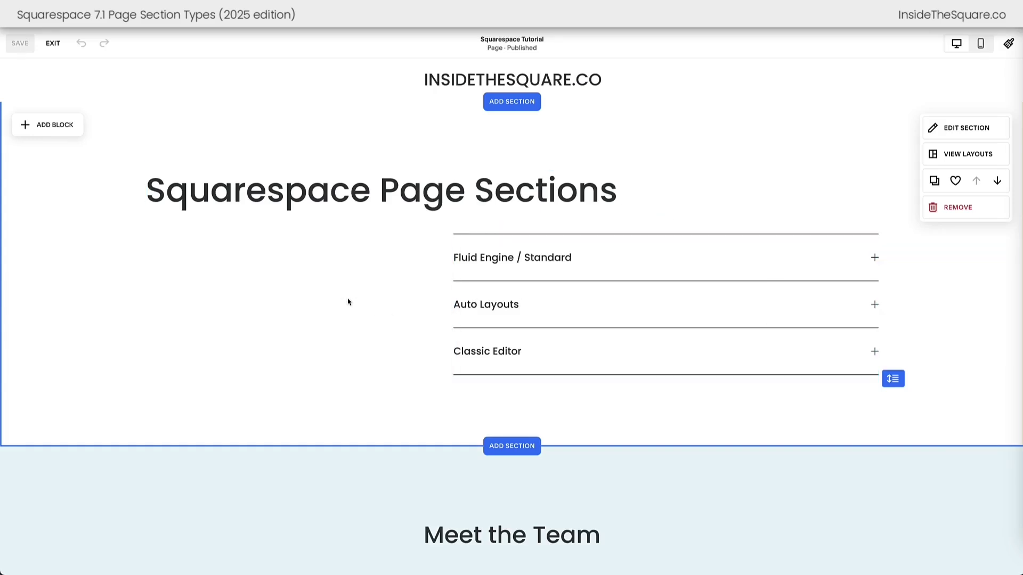
{"action": "left_click", "coordinate": [65, 130]}
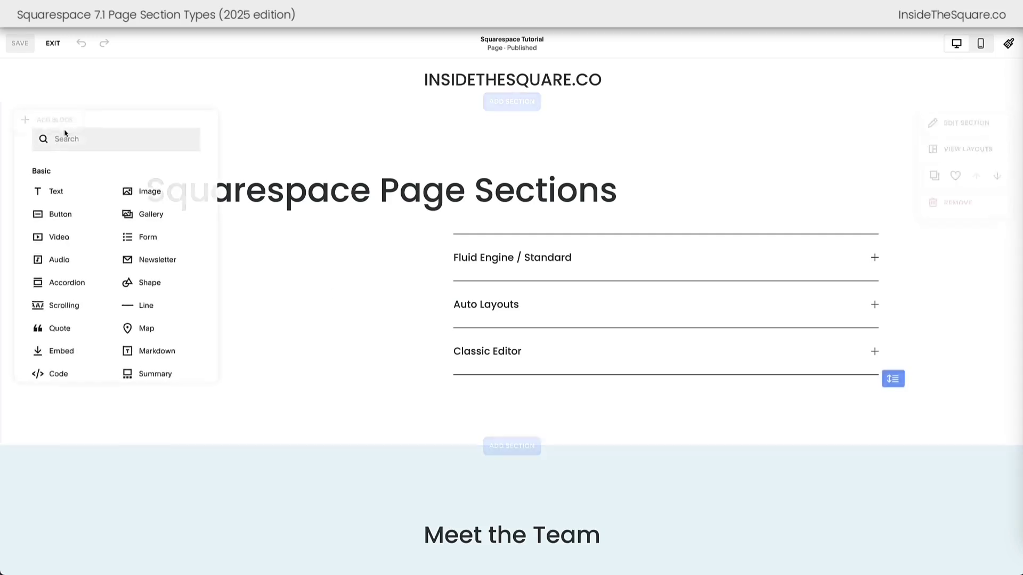
{"action": "left_click", "coordinate": [58, 218]}
{"action": "left_click_drag", "start_coordinate": [260, 192], "coordinate": [481, 299]}
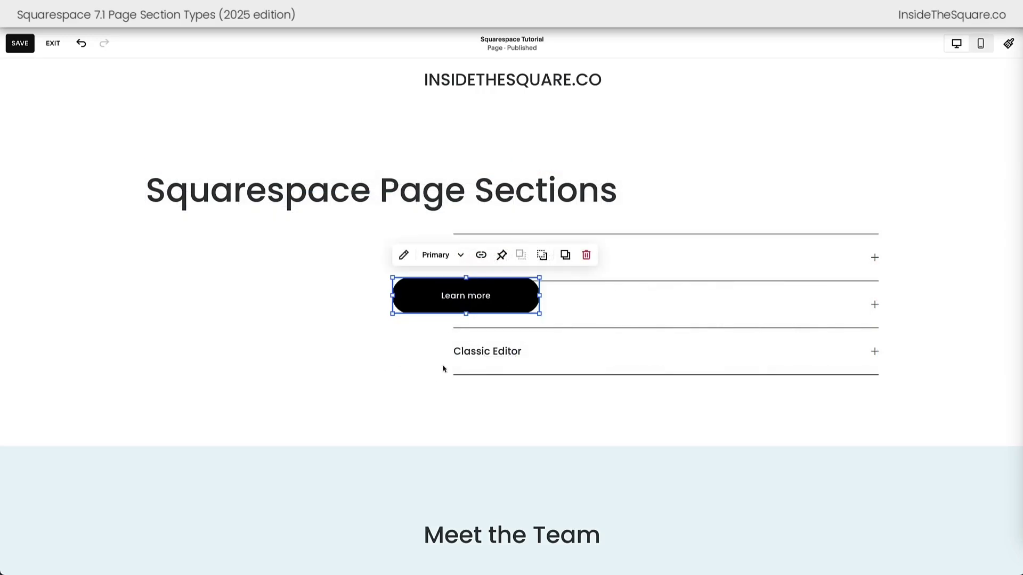
Step: Reposition blocks in the mobile layout, and in the desktop layout move the button below the page title, beside the accordion
{"action": "left_click", "coordinate": [980, 43]}
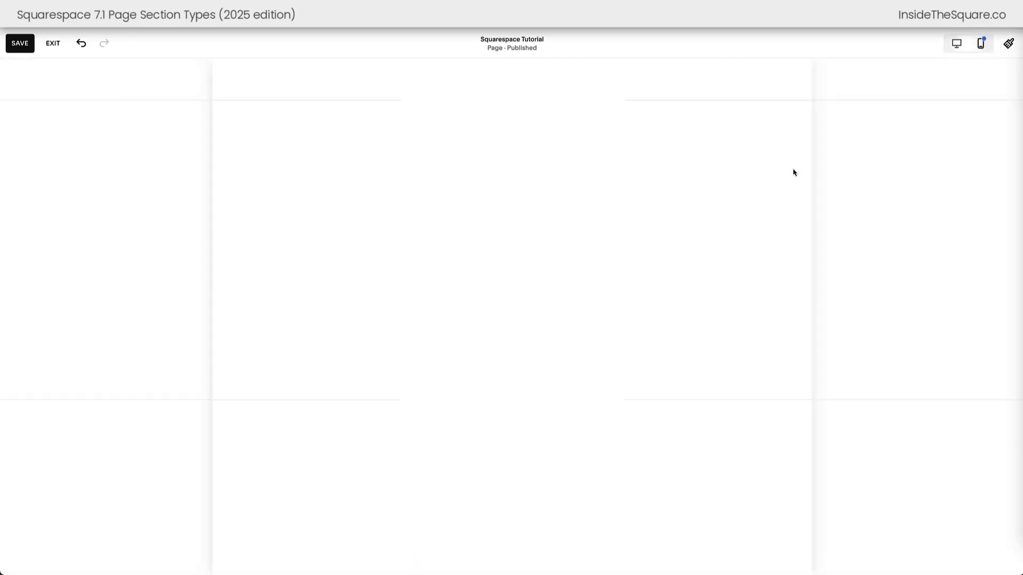
{"action": "left_click_drag", "start_coordinate": [457, 352], "coordinate": [455, 139]}
{"action": "left_click_drag", "start_coordinate": [514, 376], "coordinate": [538, 233]}
{"action": "left_click", "coordinate": [957, 43]}
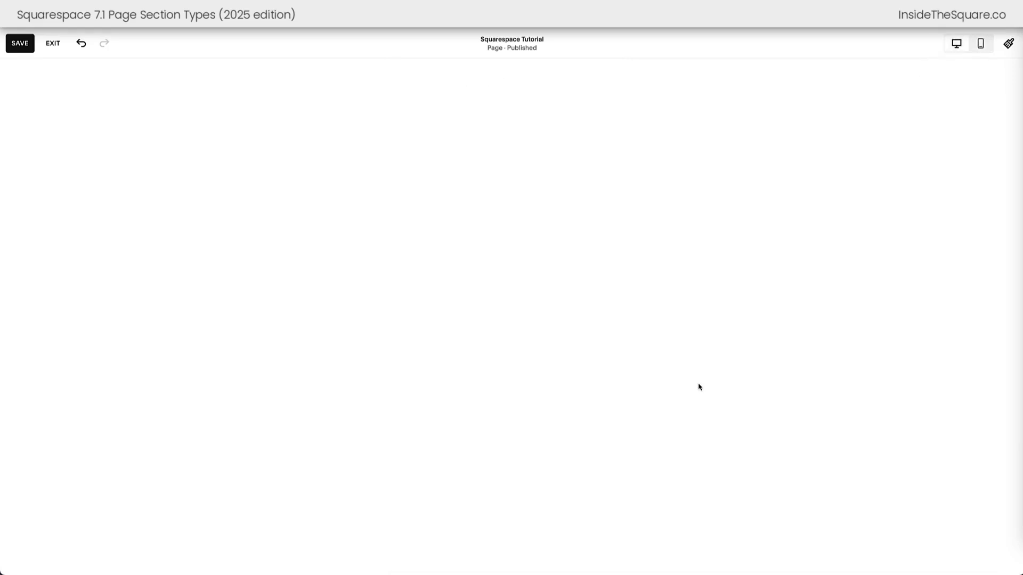
{"action": "left_click_drag", "start_coordinate": [421, 295], "coordinate": [206, 274]}
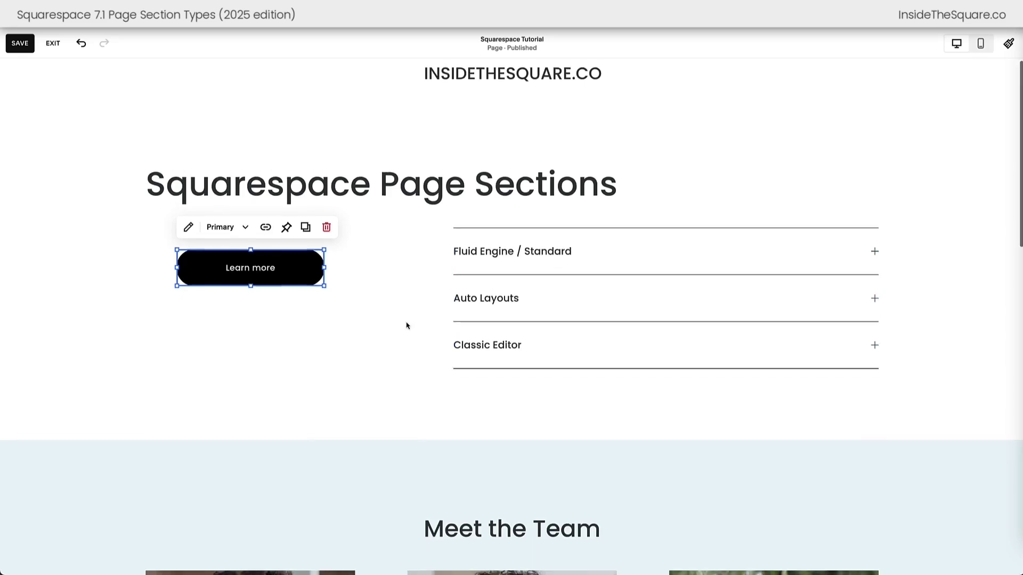
Step: Review the Elements, Content and Design settings of the Meet the Team list section
{"action": "scroll", "coordinate": [406, 326], "scroll_direction": "down", "scroll_amount": 5}
{"action": "scroll", "coordinate": [406, 326], "scroll_direction": "down", "scroll_amount": 2}
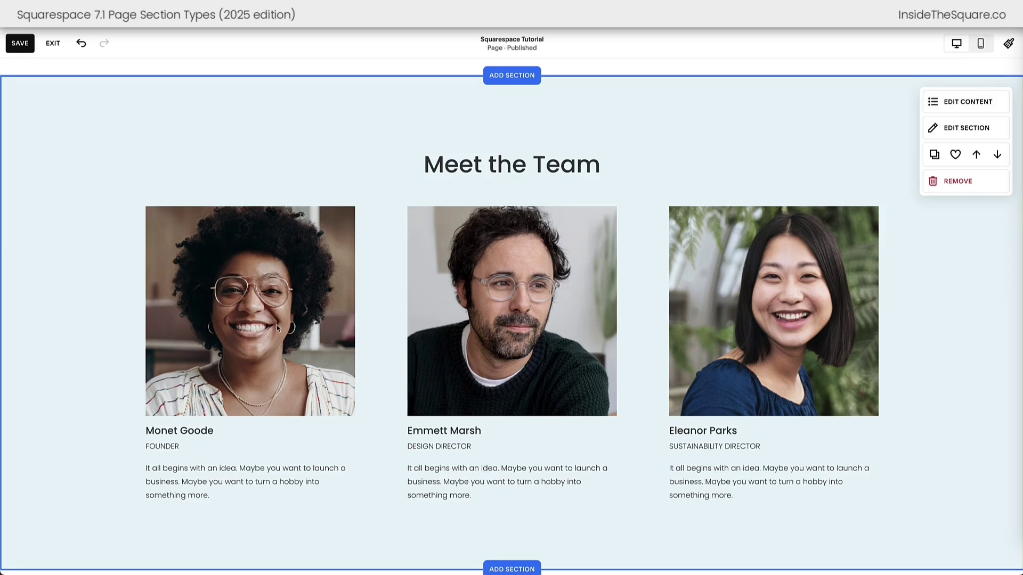
{"action": "left_click_drag", "start_coordinate": [420, 163], "coordinate": [533, 166]}
{"action": "left_click", "coordinate": [501, 170]}
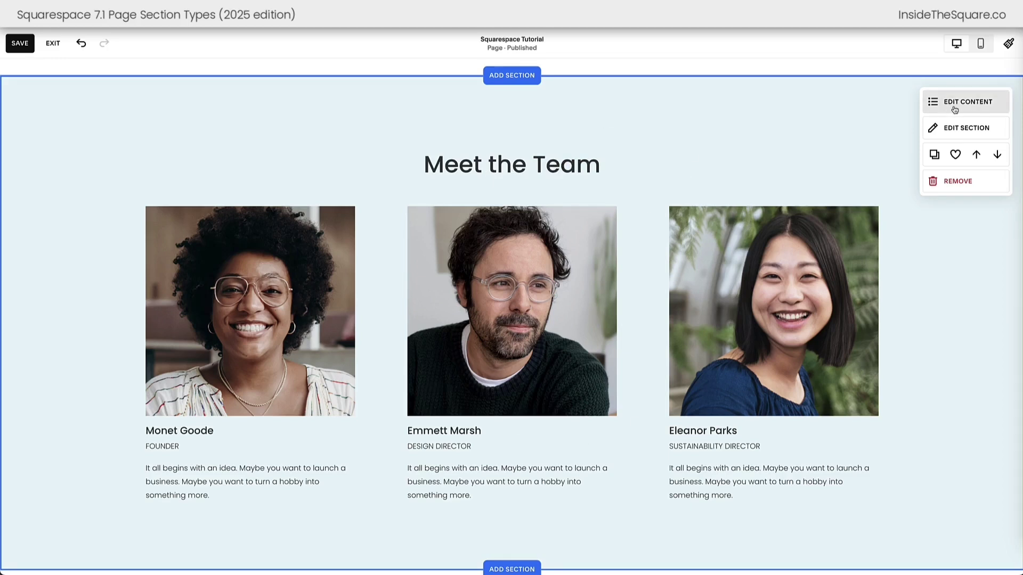
{"action": "left_click", "coordinate": [977, 111]}
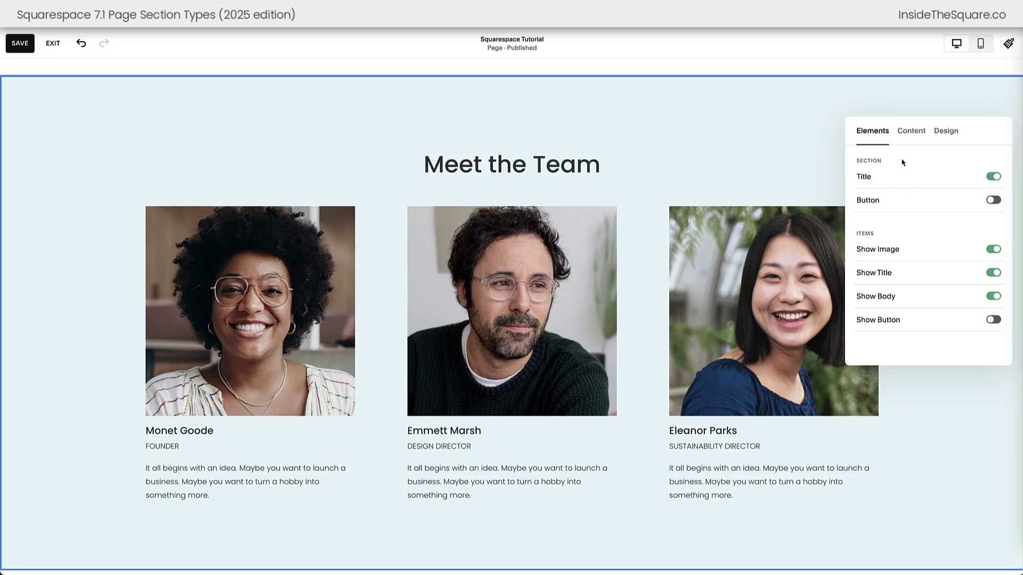
{"action": "left_click", "coordinate": [910, 132]}
{"action": "left_click", "coordinate": [942, 134]}
{"action": "left_click", "coordinate": [884, 134]}
{"action": "left_click", "coordinate": [767, 157]}
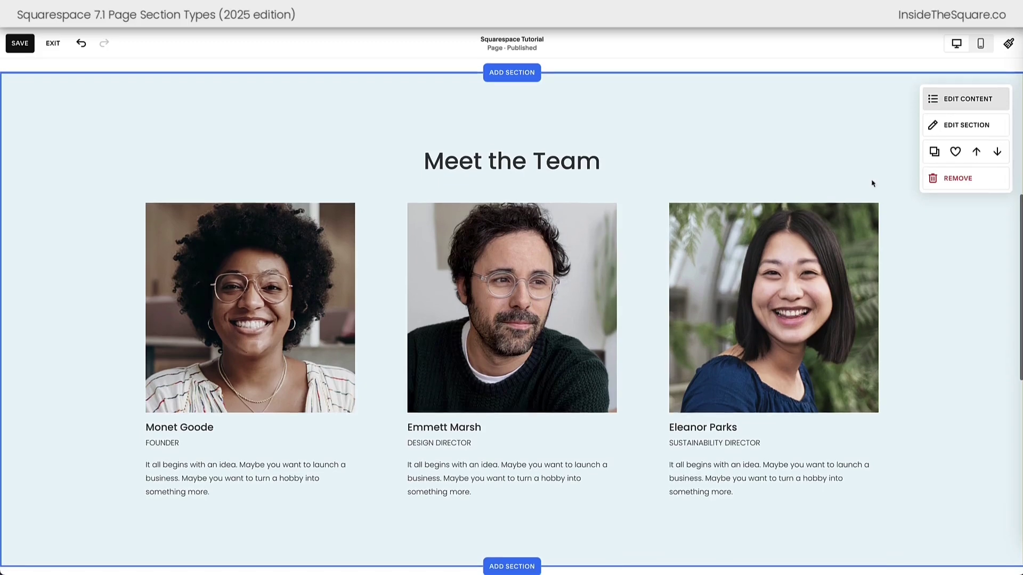
Step: Reorder the gallery section's images so the grass-field building comes first and the lake image sits fifth
{"action": "scroll", "coordinate": [793, 372], "scroll_direction": "down", "scroll_amount": 7}
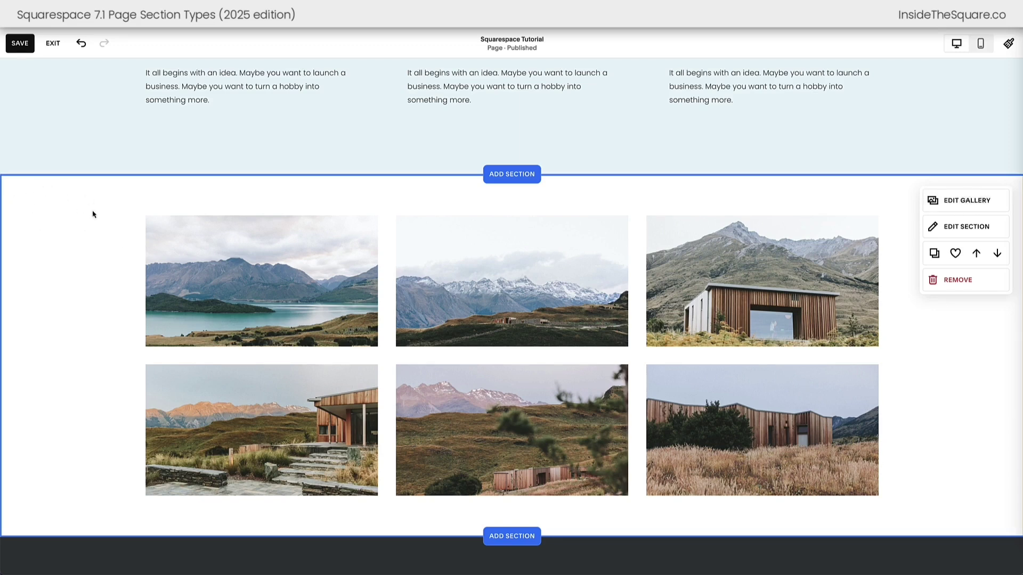
{"action": "left_click_drag", "start_coordinate": [538, 428], "coordinate": [452, 417]}
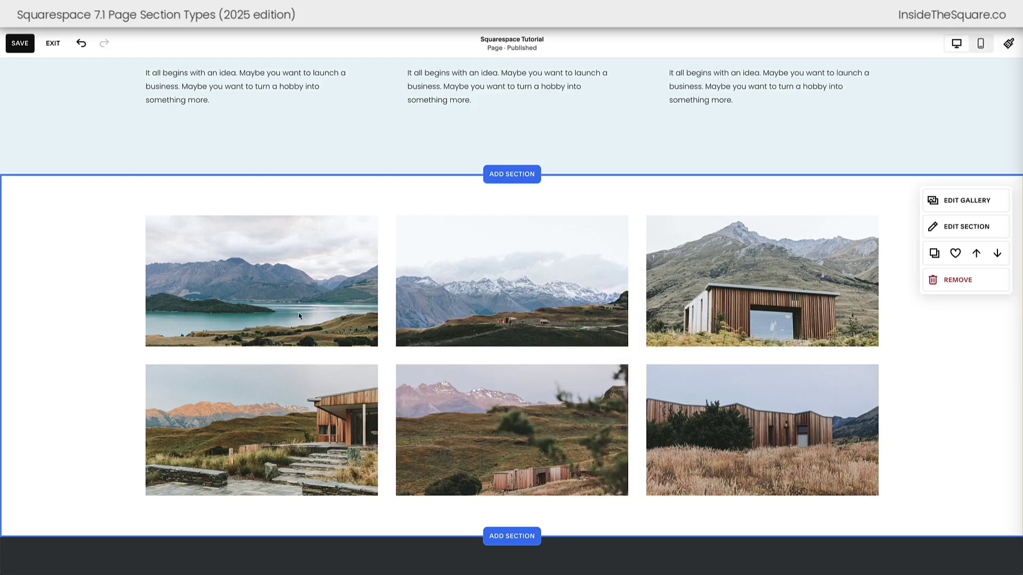
{"action": "left_click", "coordinate": [968, 201]}
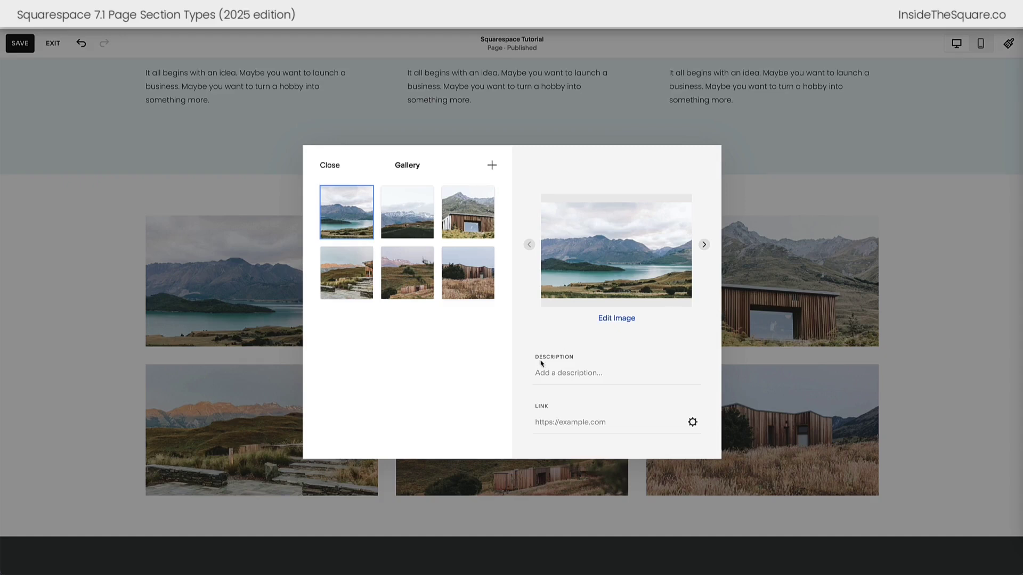
{"action": "left_click_drag", "start_coordinate": [469, 272], "coordinate": [421, 272]}
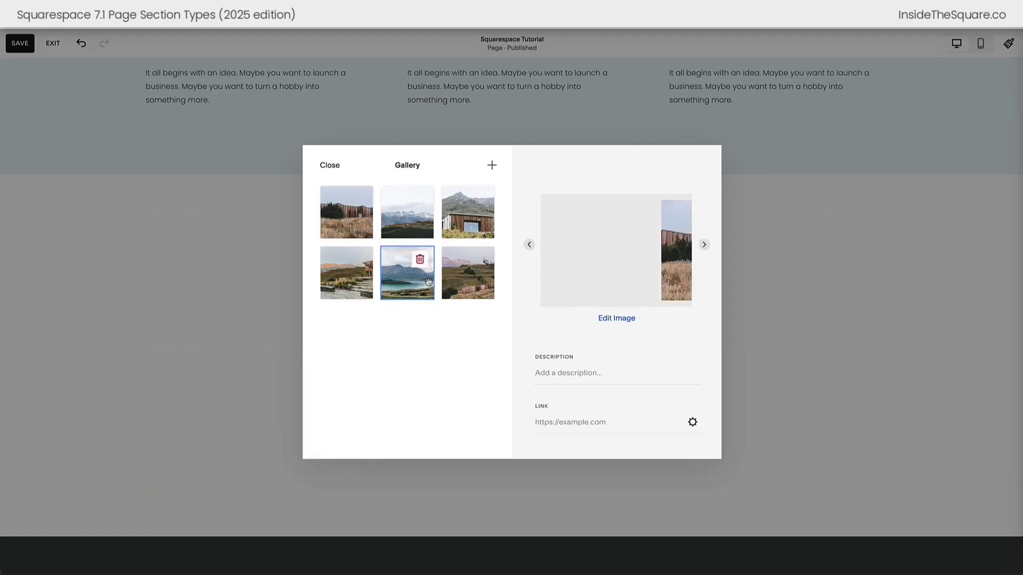
Step: Give the first gallery image the description "add caption or description by typing right here"
{"action": "left_click", "coordinate": [346, 213]}
{"action": "left_click", "coordinate": [586, 375]}
{"action": "type", "text": "add caption or description by typin"}
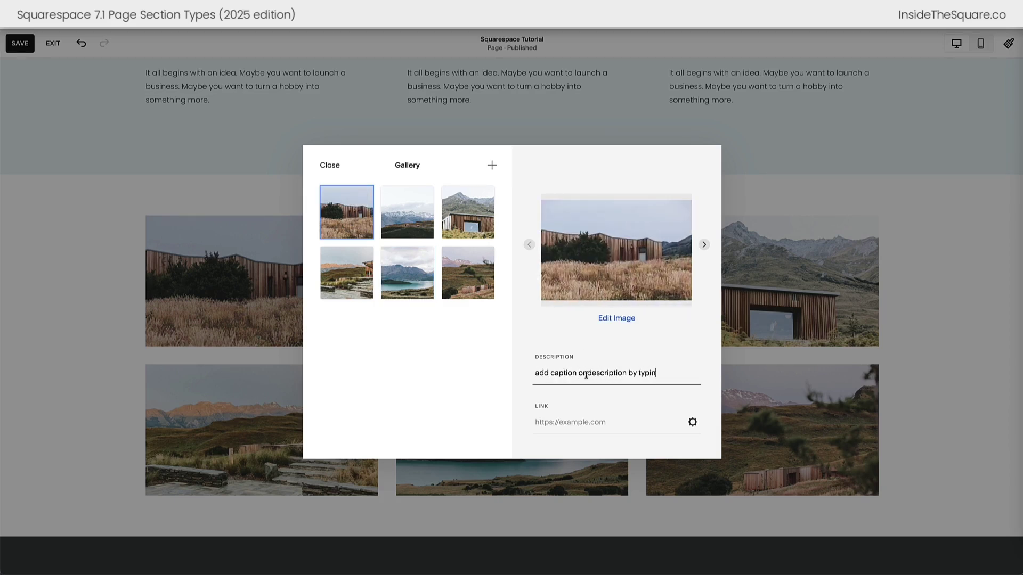
{"action": "type", "text": "g right here"}
{"action": "left_click", "coordinate": [817, 331]}
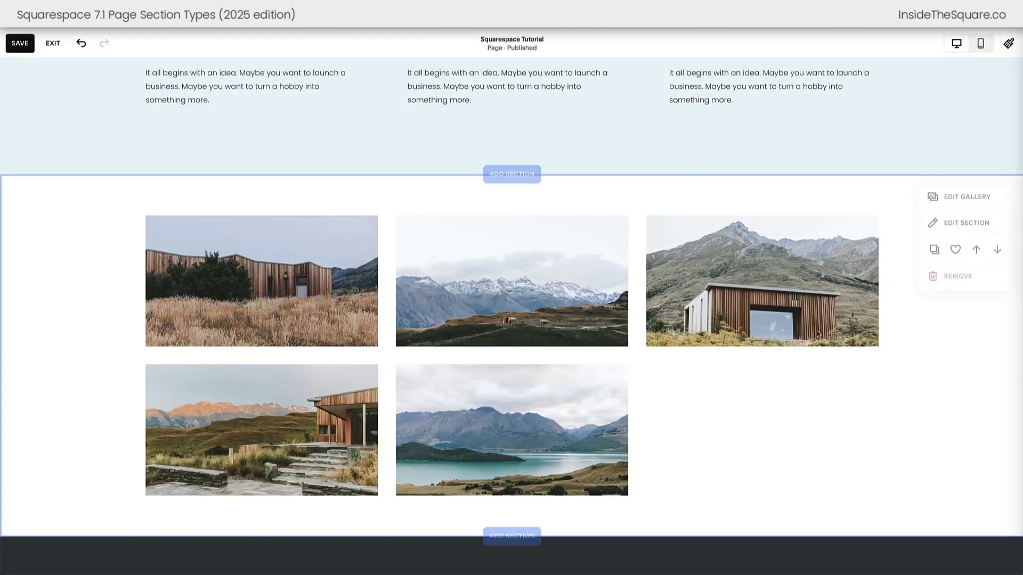
Step: Turn on captions for the gallery section
{"action": "left_click", "coordinate": [953, 228]}
{"action": "scroll", "coordinate": [926, 373], "scroll_direction": "down", "scroll_amount": 3}
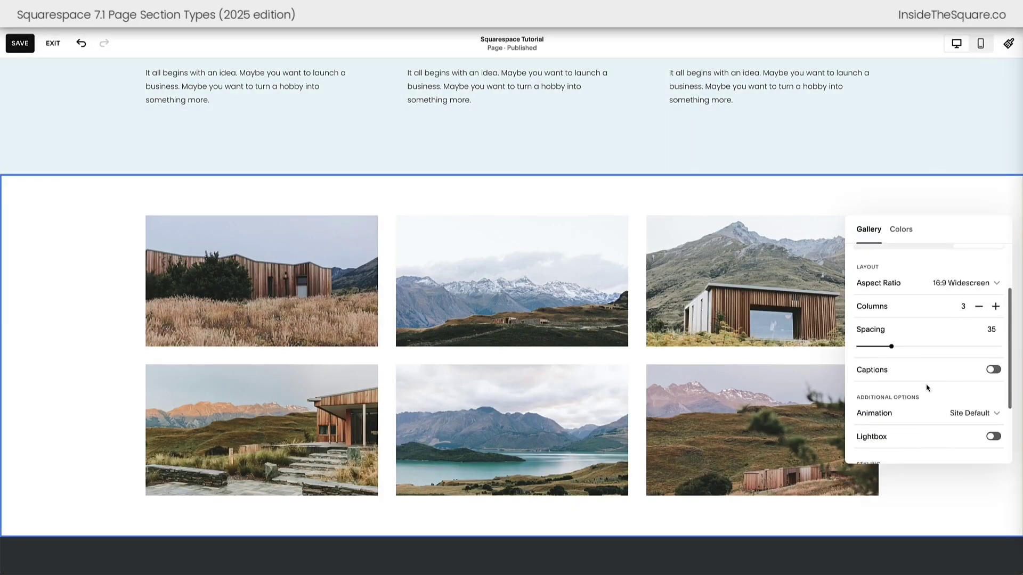
{"action": "left_click", "coordinate": [923, 343]}
Step: Look over the gallery section's layout options and the available gallery types
{"action": "scroll", "coordinate": [924, 344], "scroll_direction": "up", "scroll_amount": 2}
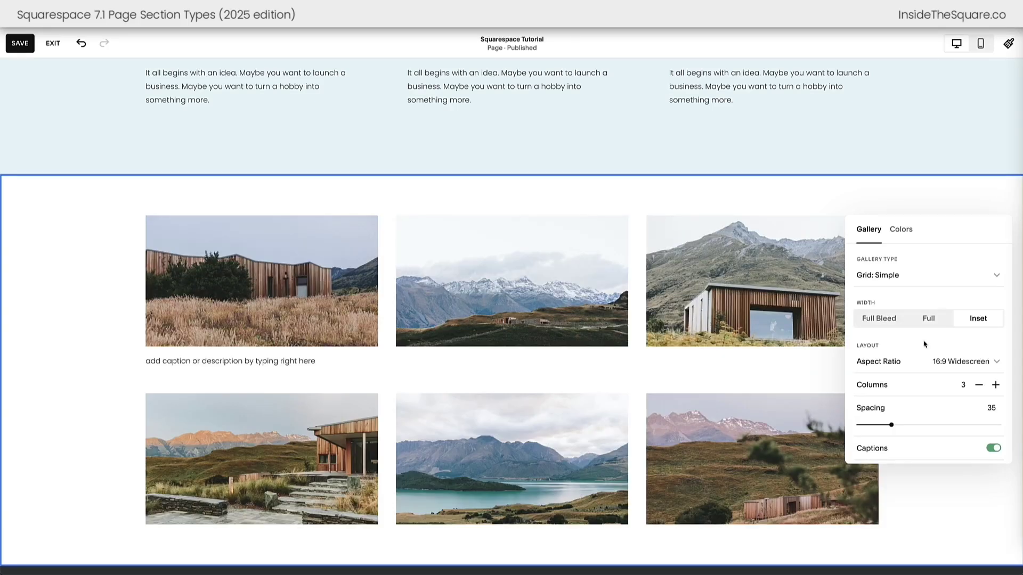
{"action": "scroll", "coordinate": [924, 343], "scroll_direction": "down", "scroll_amount": 3}
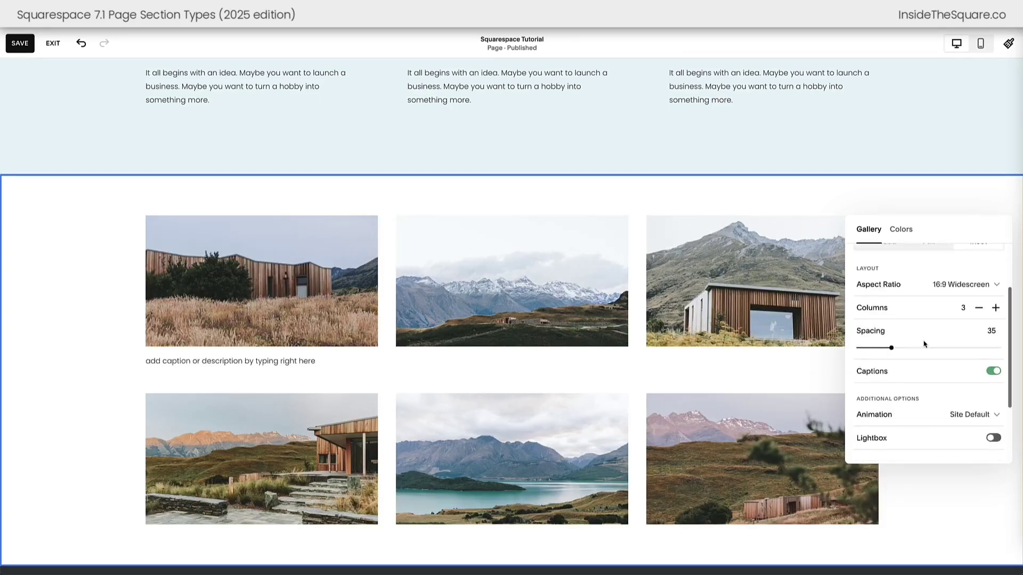
{"action": "scroll", "coordinate": [926, 343], "scroll_direction": "up", "scroll_amount": 3}
{"action": "left_click", "coordinate": [921, 275]}
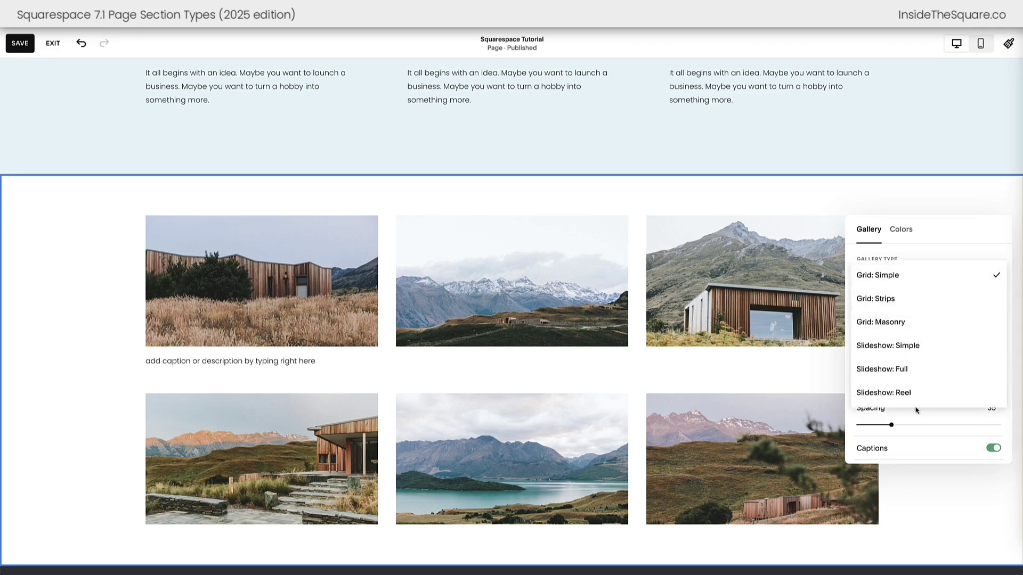
{"action": "left_click", "coordinate": [774, 379]}
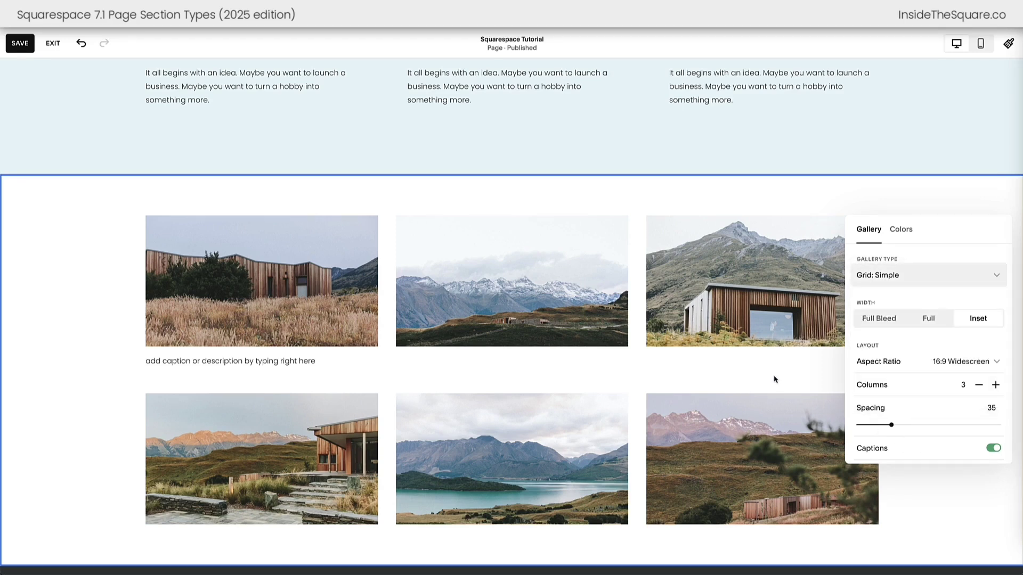
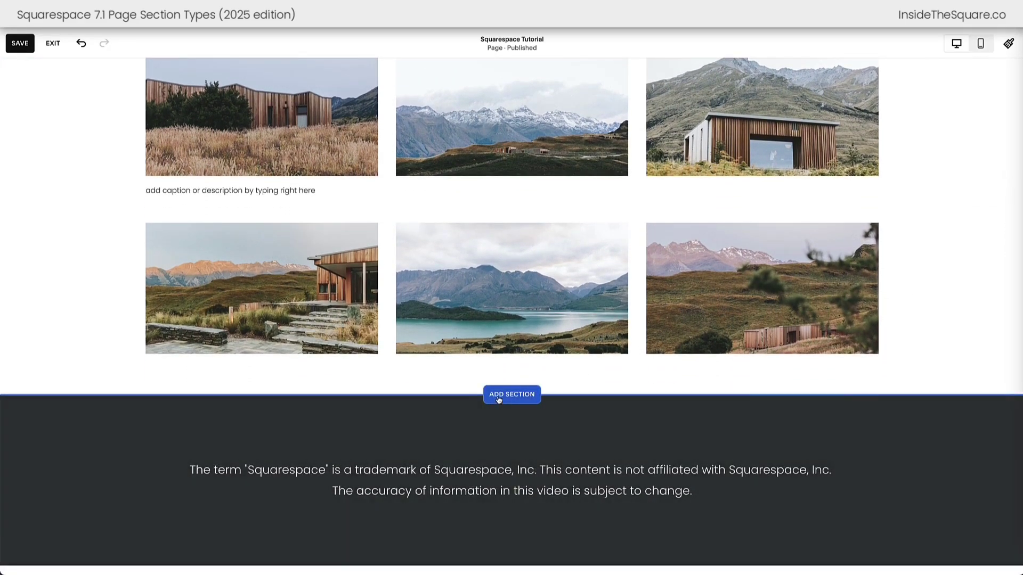
Step: Add a blank Classic Editor section between the gallery and the footer
{"action": "left_click", "coordinate": [496, 399]}
{"action": "scroll", "coordinate": [219, 414], "scroll_direction": "down", "scroll_amount": 3}
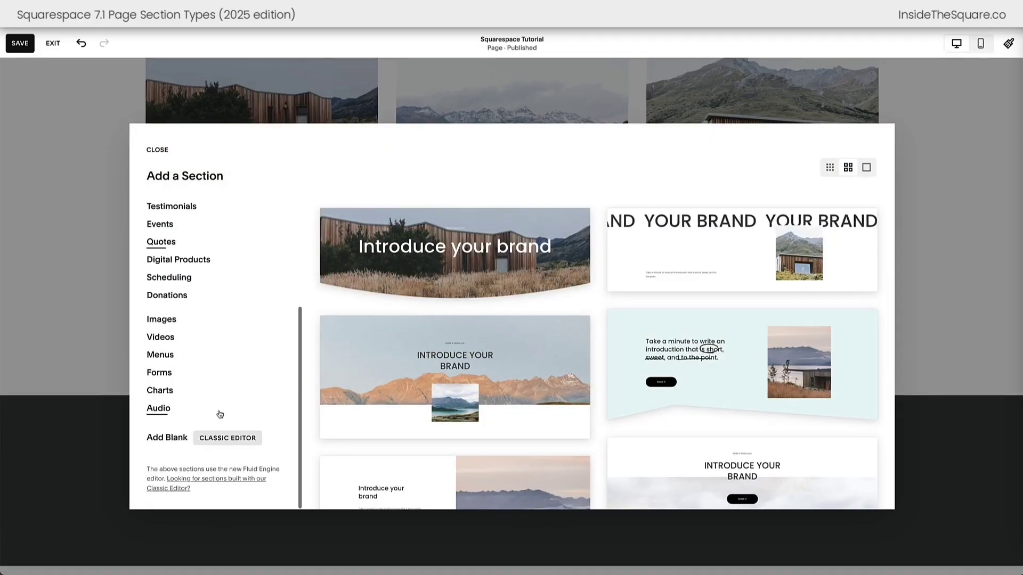
{"action": "left_click", "coordinate": [223, 442]}
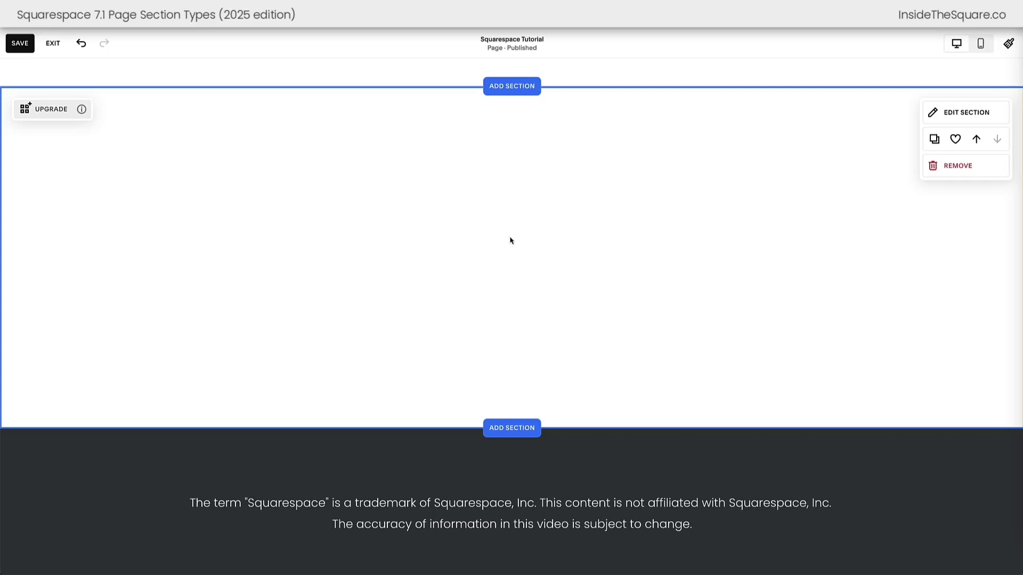
Step: Insert a text block reading "Sample headline" in the blank section and format it as Heading 1
{"action": "left_click_drag", "start_coordinate": [511, 241], "coordinate": [512, 243]}
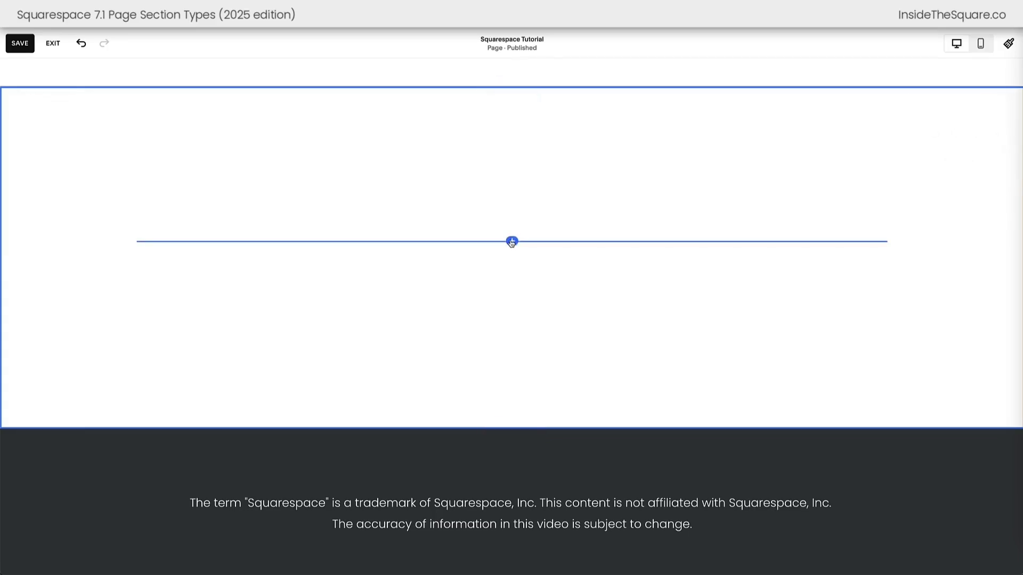
{"action": "left_click", "coordinate": [512, 242]}
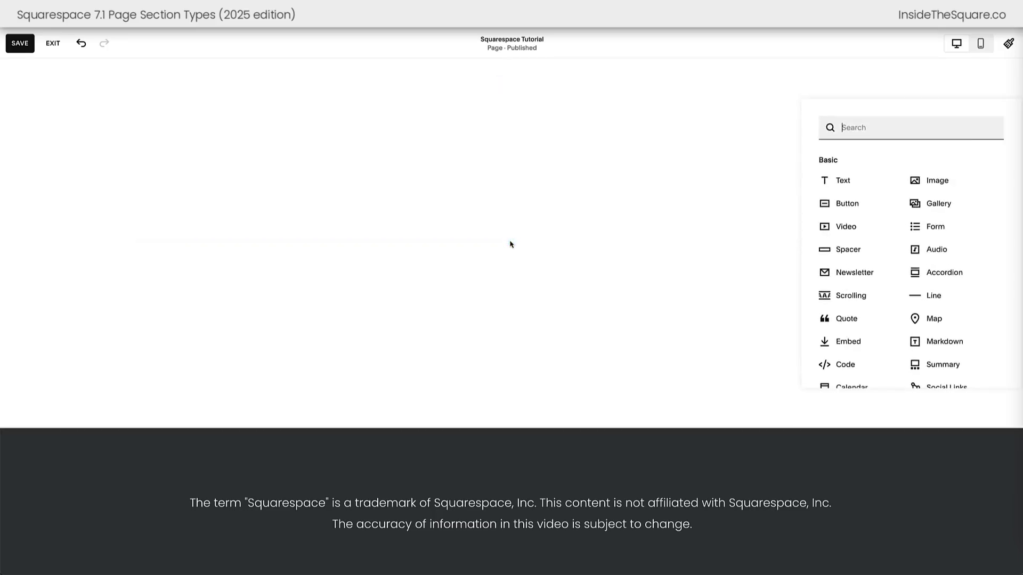
{"action": "left_click", "coordinate": [859, 188]}
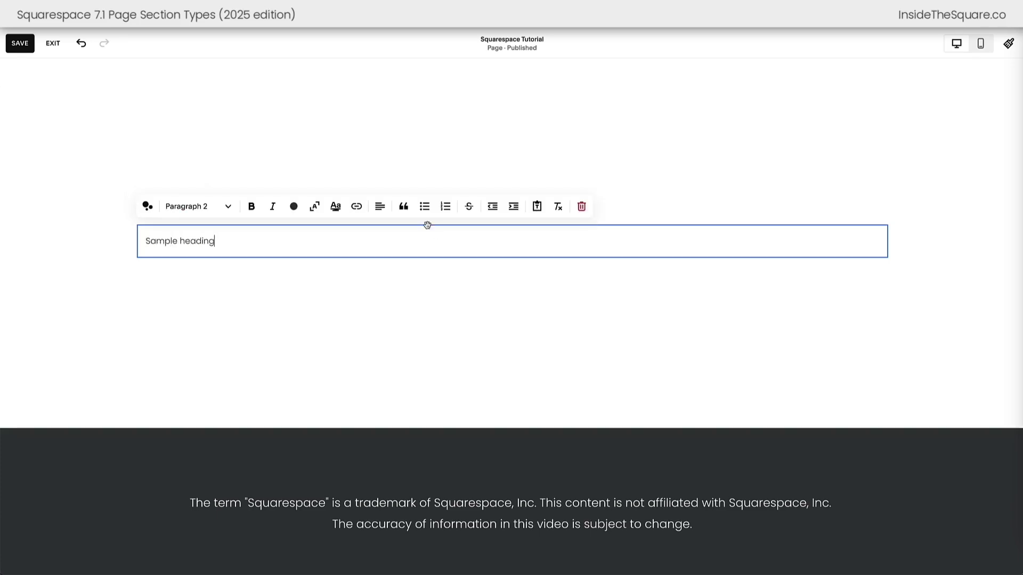
{"action": "left_click", "coordinate": [208, 211]}
{"action": "left_click", "coordinate": [206, 231]}
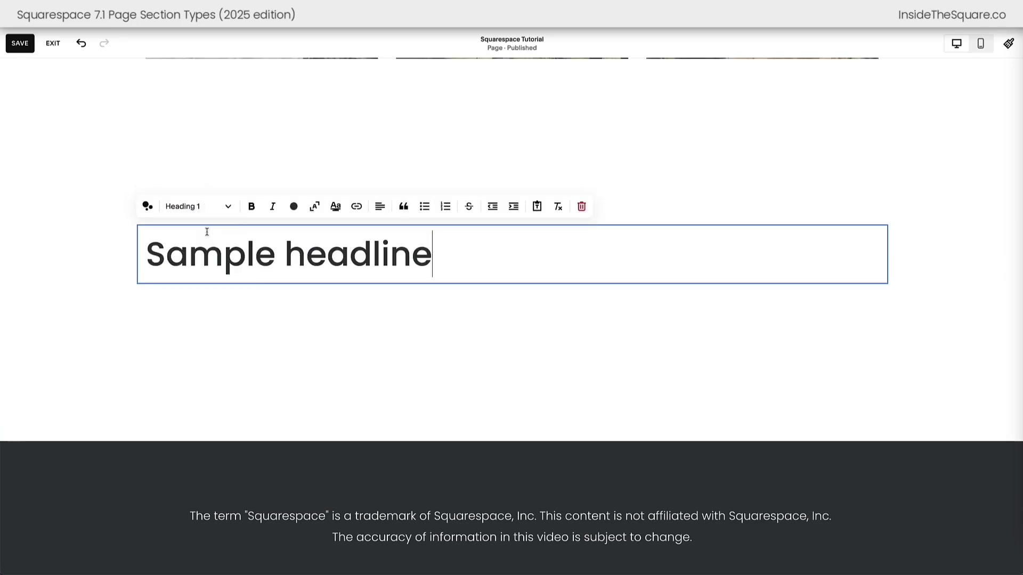
{"action": "left_click", "coordinate": [538, 308]}
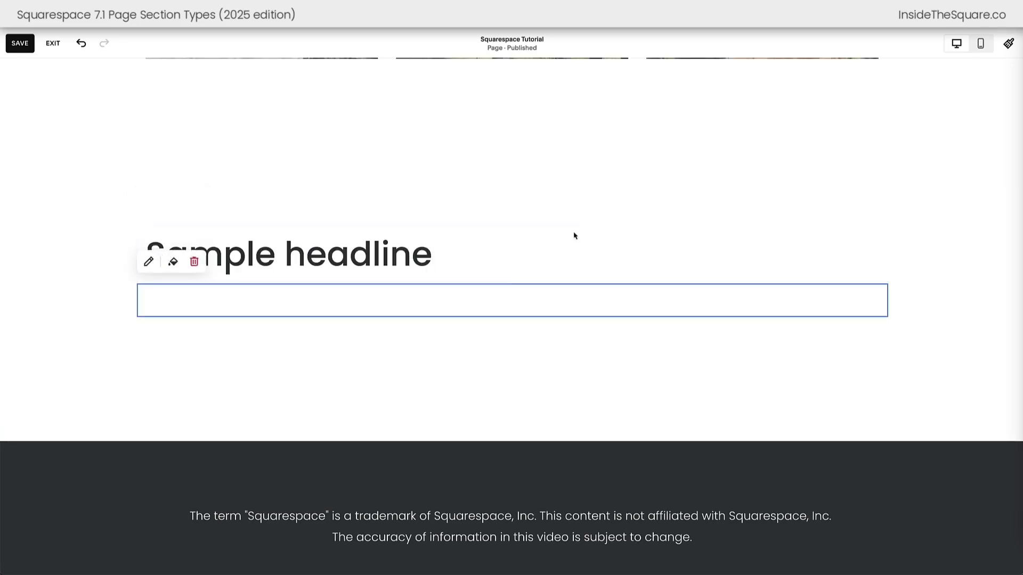
Step: Insert a "Learn more" button under the sample headline and reposition it beside the headline and finally above it
{"action": "left_click", "coordinate": [925, 276]}
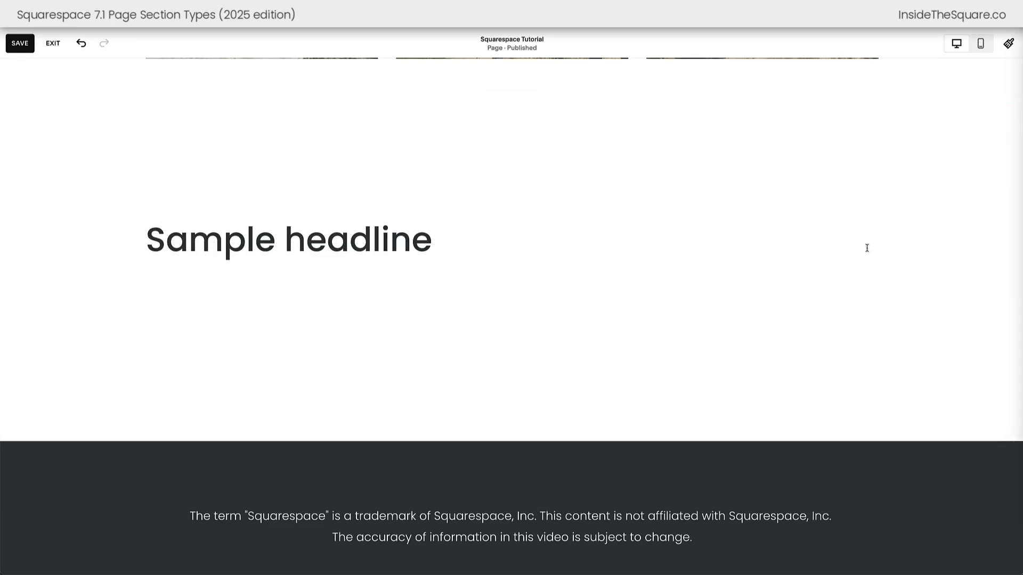
{"action": "left_click", "coordinate": [725, 319]}
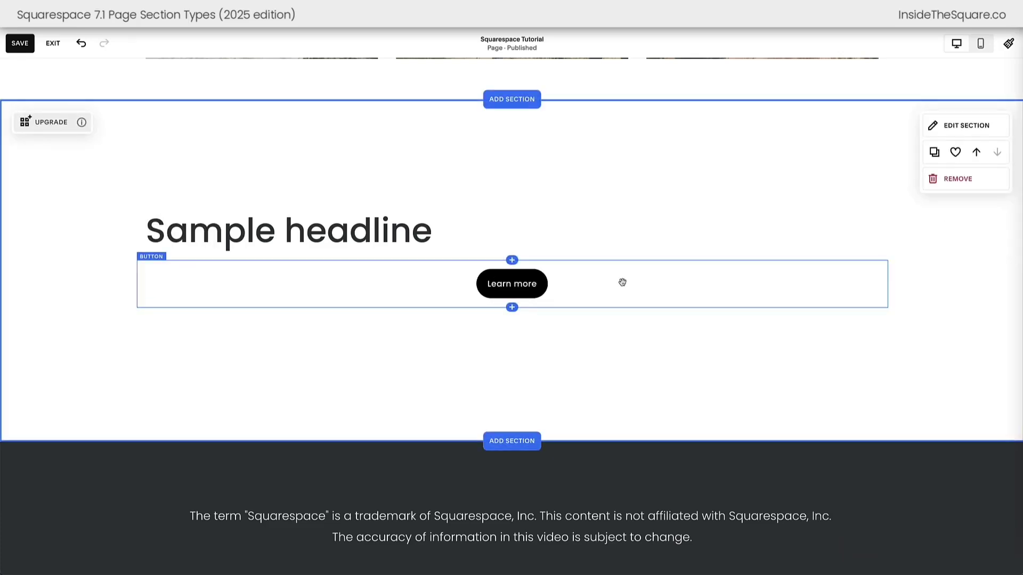
{"action": "left_click", "coordinate": [542, 283]}
{"action": "left_click", "coordinate": [560, 257]}
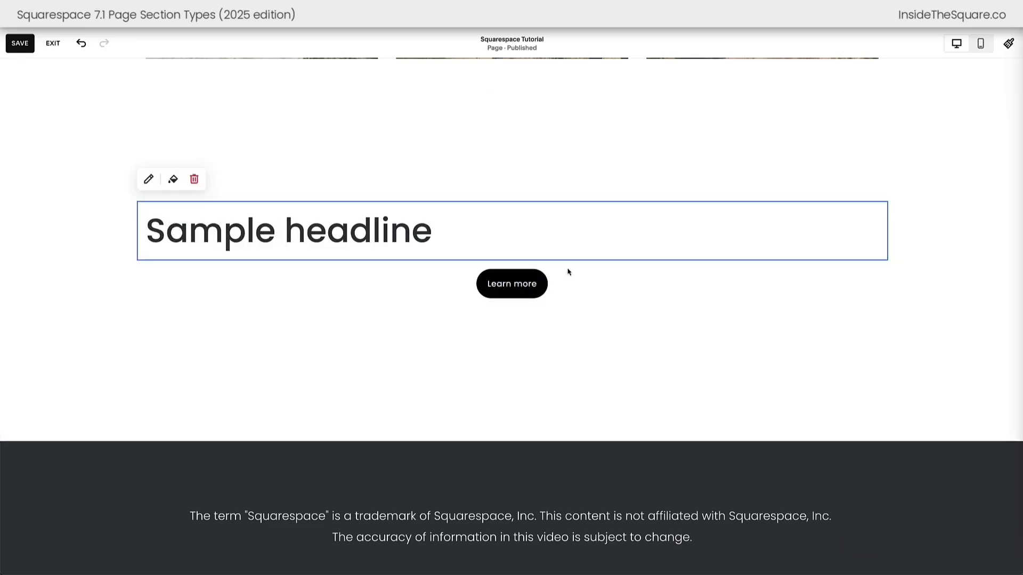
{"action": "left_click_drag", "start_coordinate": [554, 298], "coordinate": [899, 240]}
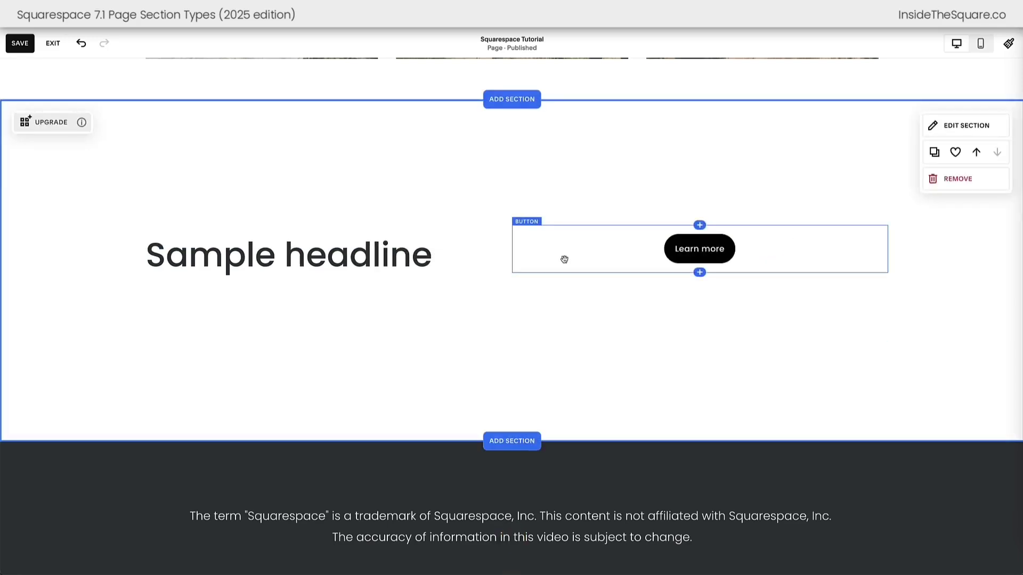
{"action": "left_click_drag", "start_coordinate": [508, 244], "coordinate": [377, 234]}
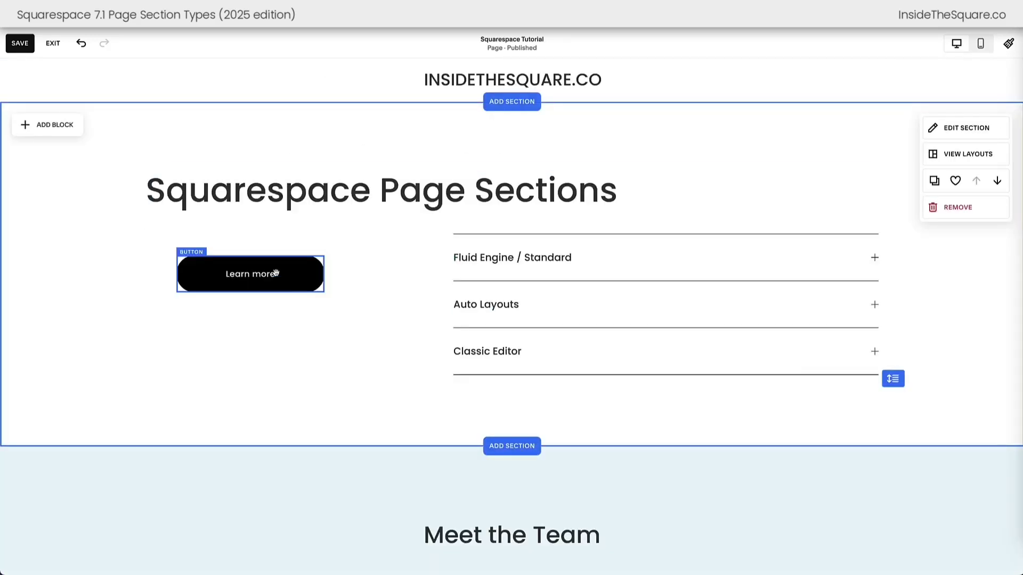
Step: Reposition the "Learn more" button freely within the Fluid Engine section at the start of the page
{"action": "left_click_drag", "start_coordinate": [285, 281], "coordinate": [250, 283]}
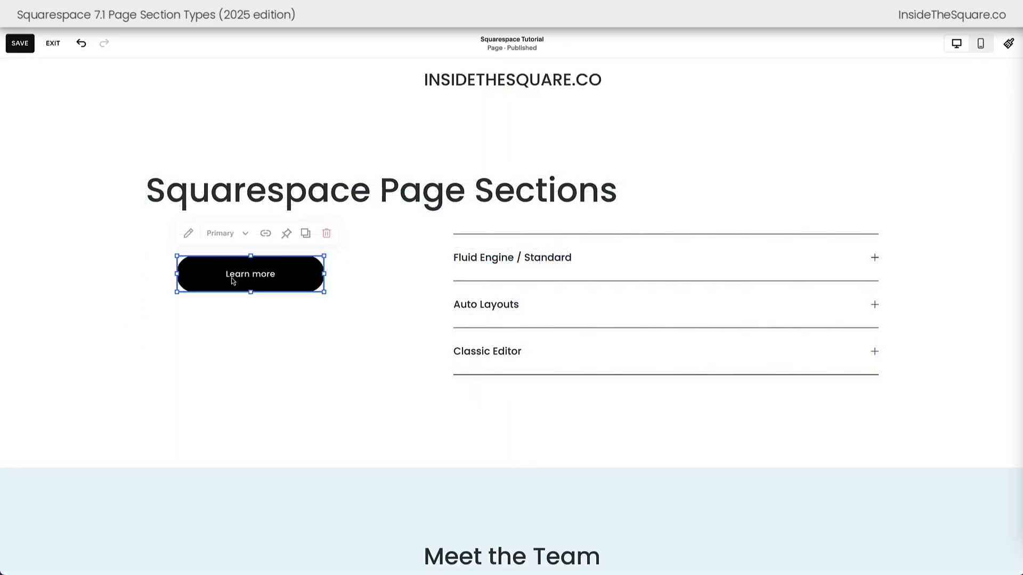
{"action": "left_click", "coordinate": [375, 381]}
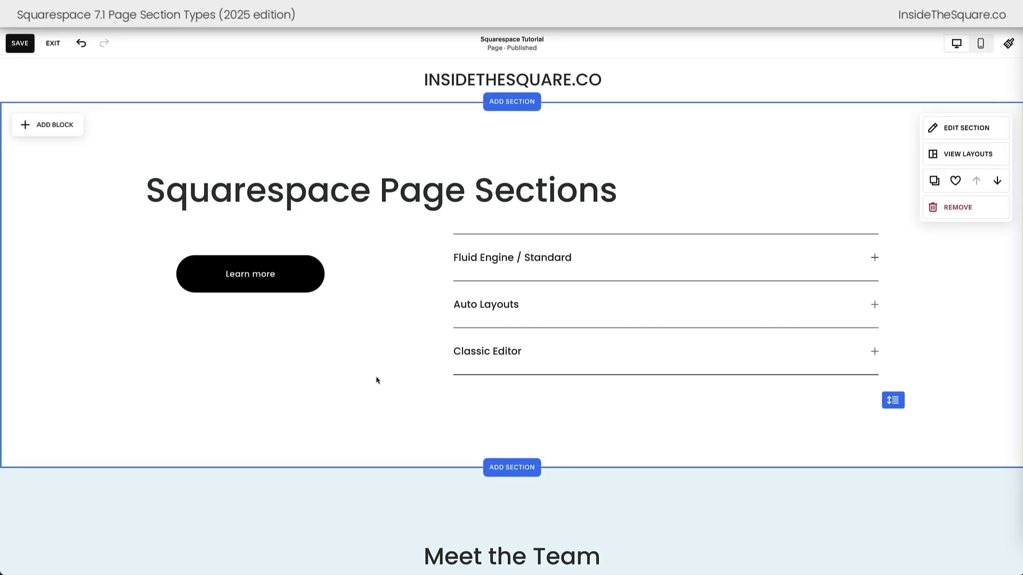
Step: Place the sample headline in a column to the right of the "Learn more" button in the Classic Editor section
{"action": "scroll", "coordinate": [406, 400], "scroll_direction": "down", "scroll_amount": 15}
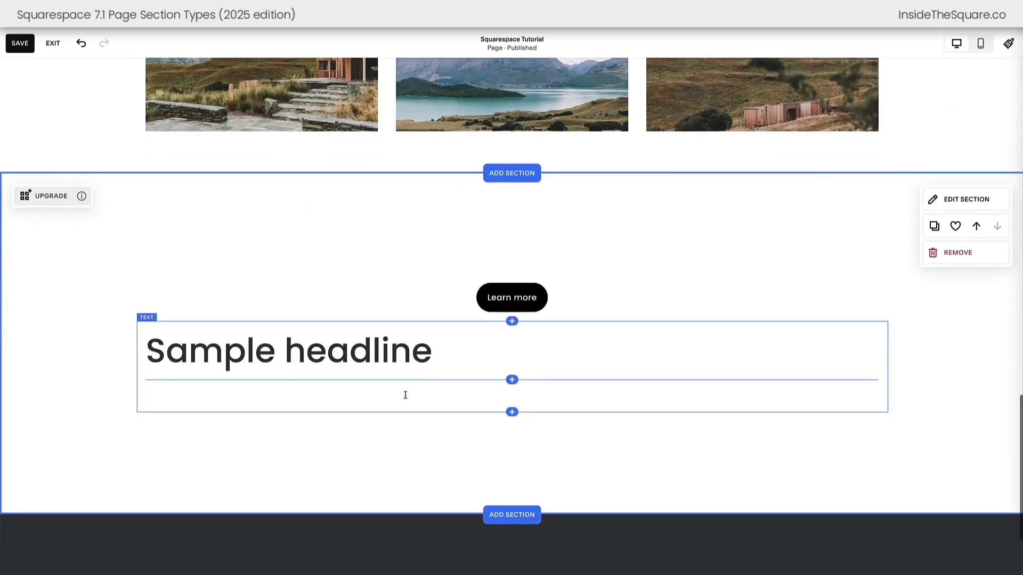
{"action": "left_click_drag", "start_coordinate": [441, 314], "coordinate": [897, 288]}
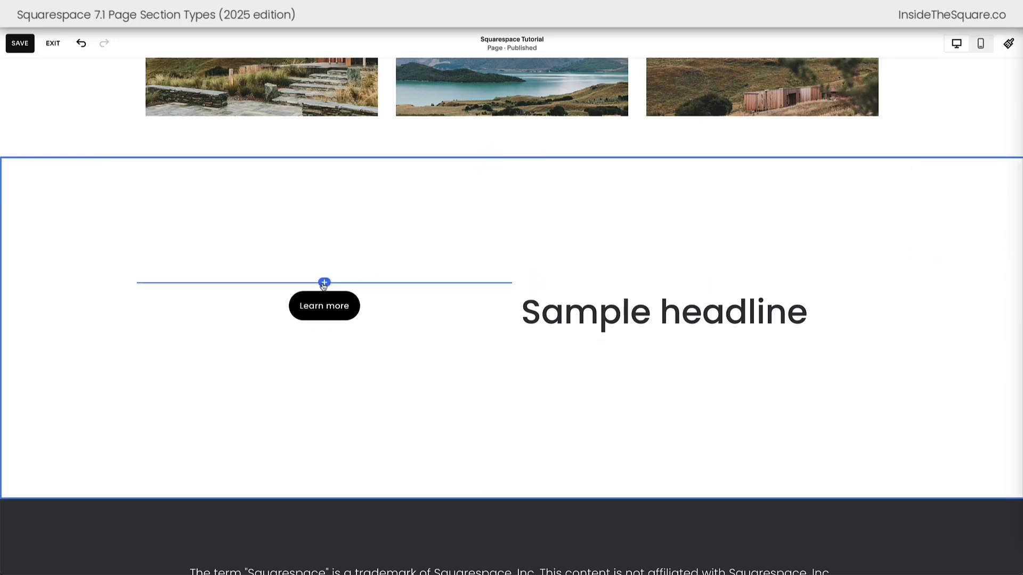
Step: Insert a spacer between the "Learn more" button and the sample headline, and narrow it to give the headline more width
{"action": "left_click", "coordinate": [324, 283]}
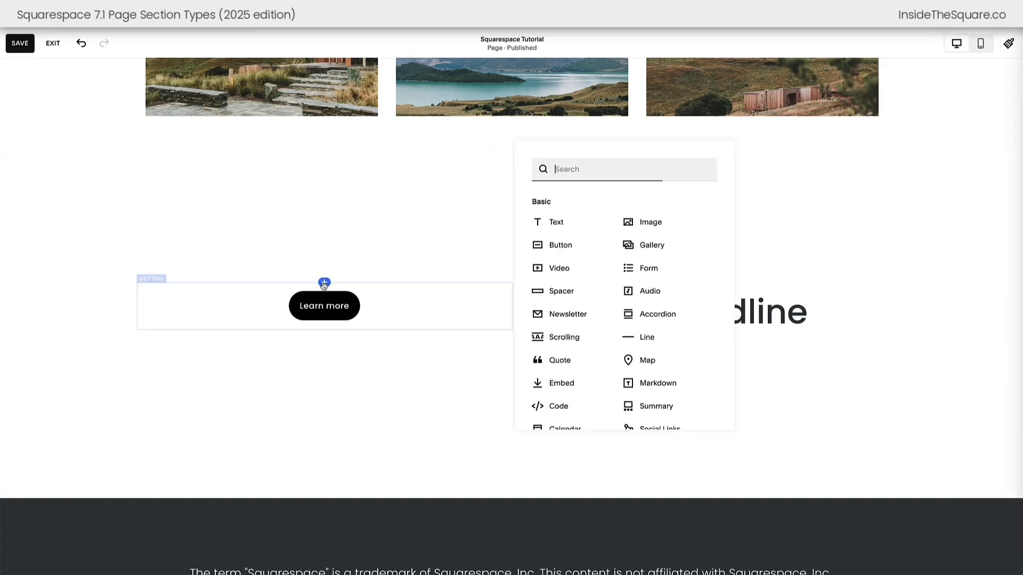
{"action": "left_click", "coordinate": [567, 297]}
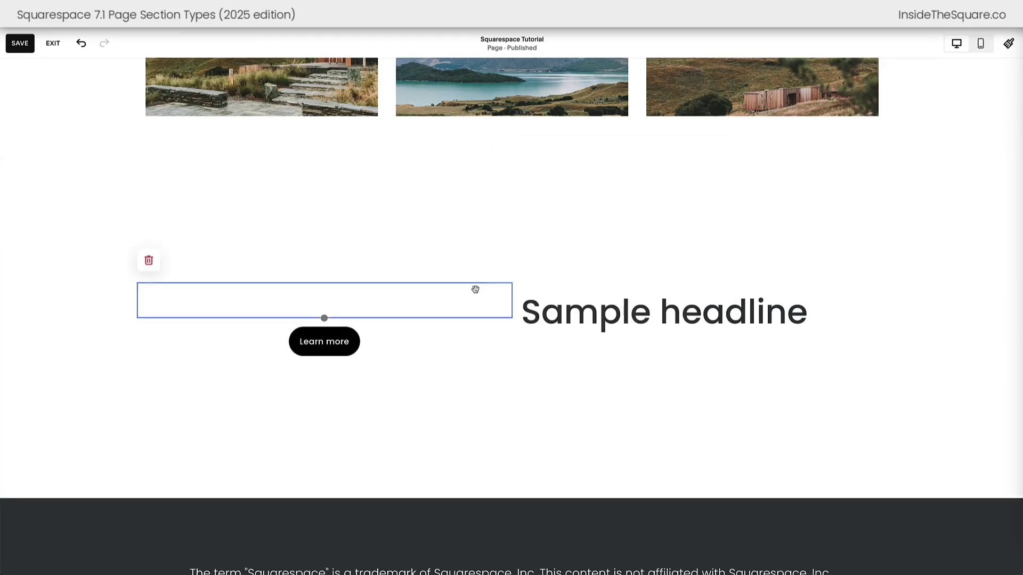
{"action": "left_click_drag", "start_coordinate": [348, 300], "coordinate": [514, 327]}
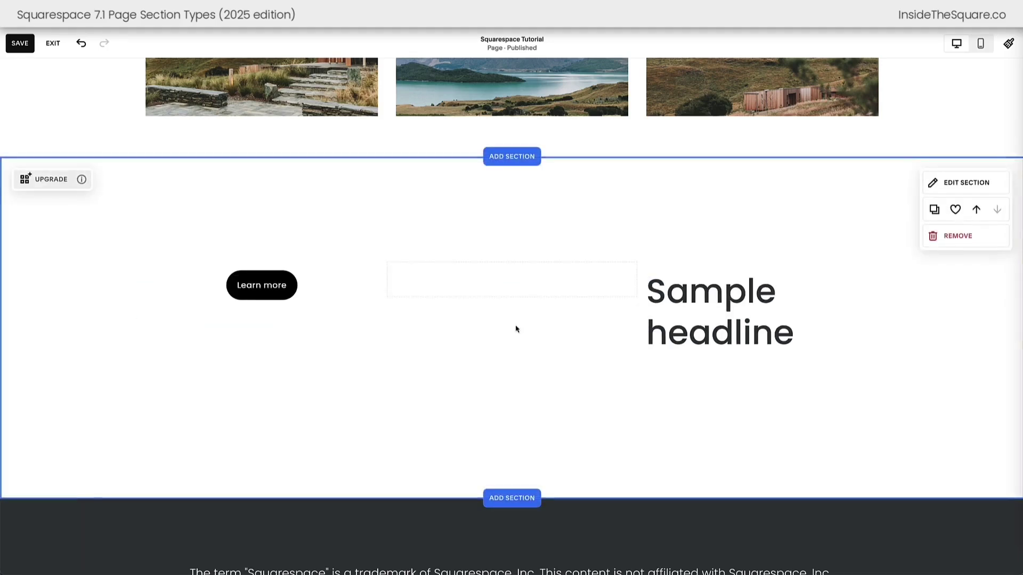
{"action": "left_click_drag", "start_coordinate": [637, 277], "coordinate": [509, 277]}
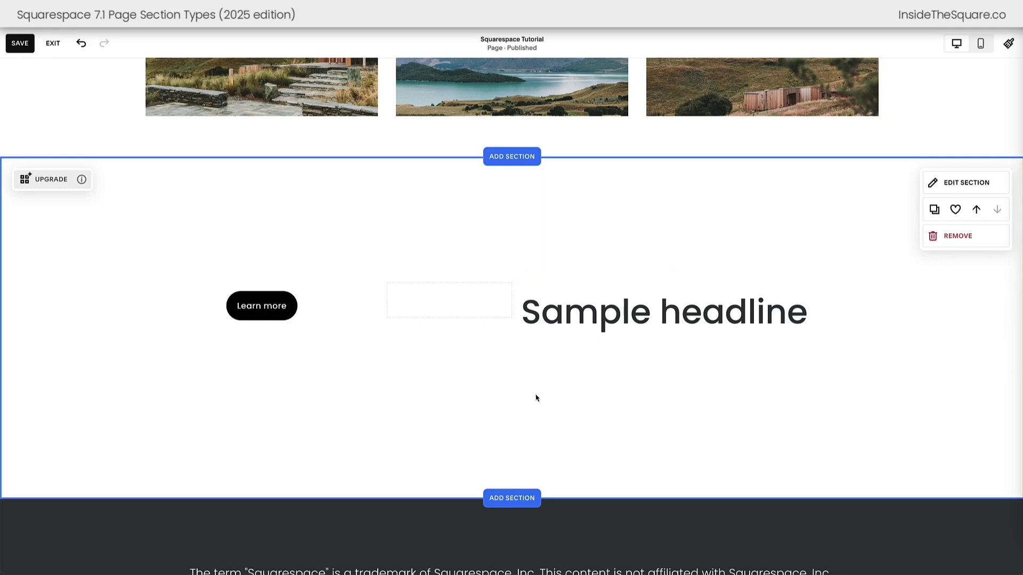
Step: Switch to the mobile view and move the Fluid Engine section's "Learn more" button between the page heading and the accordion
{"action": "scroll", "coordinate": [536, 400], "scroll_direction": "down", "scroll_amount": 2}
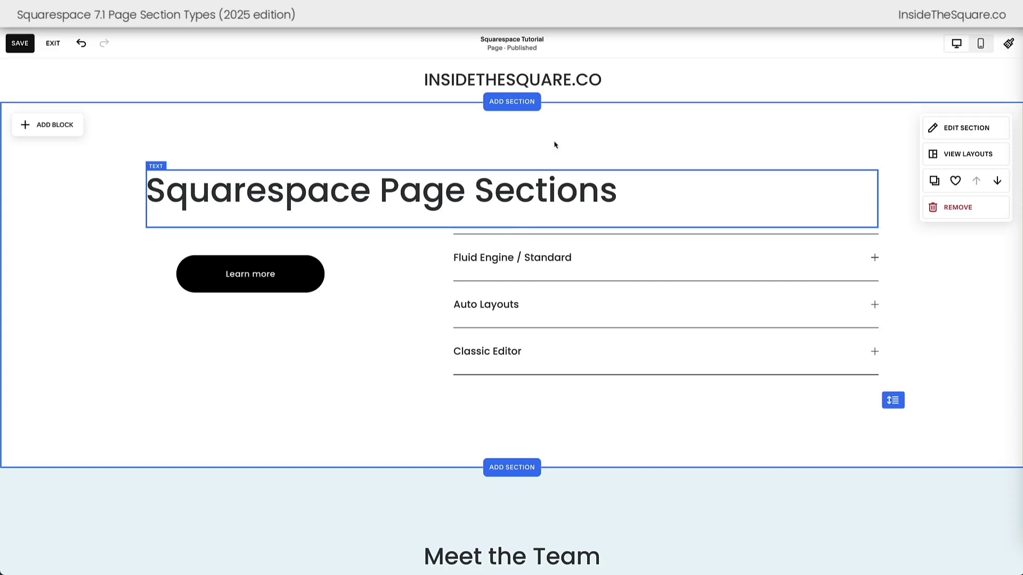
{"action": "left_click", "coordinate": [983, 45]}
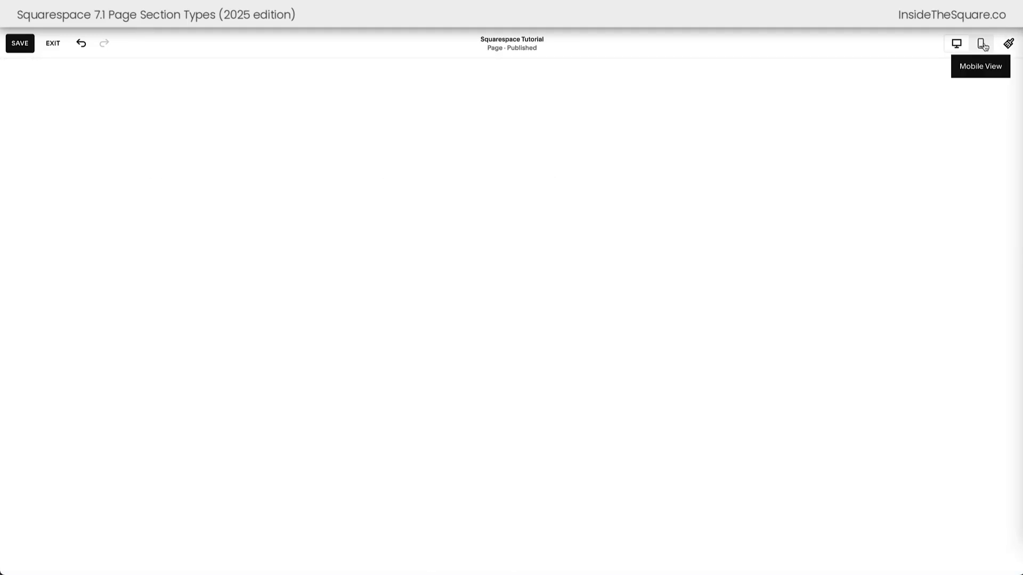
{"action": "left_click_drag", "start_coordinate": [491, 155], "coordinate": [496, 226]}
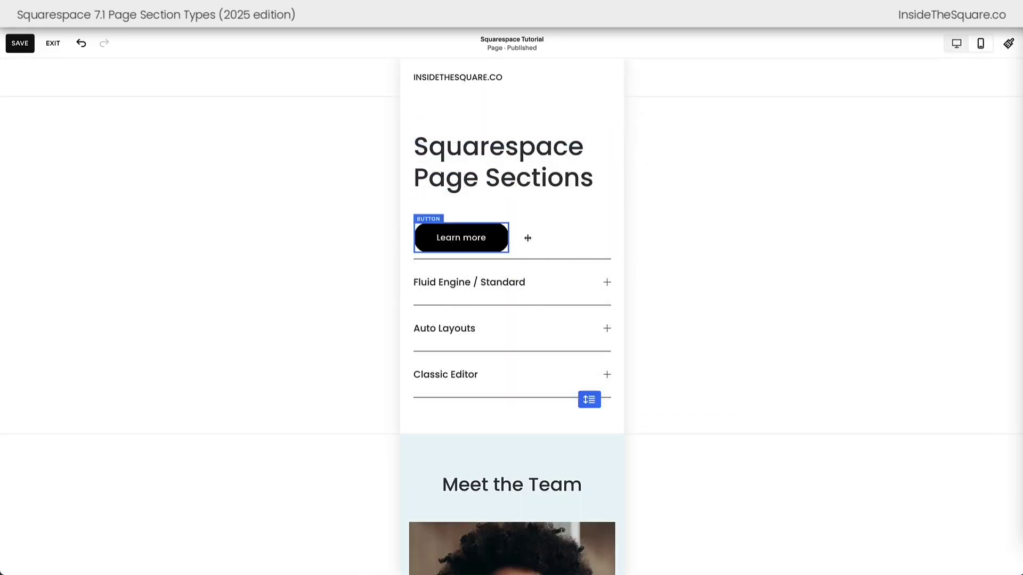
{"action": "left_click", "coordinate": [580, 244]}
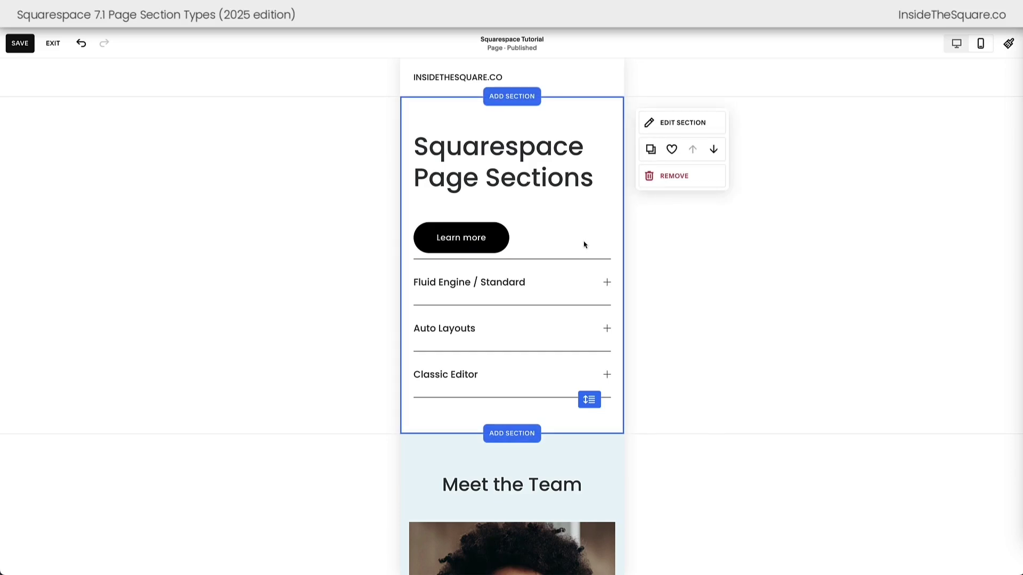
Step: Move the "Learn more" button below the sample headline in the mobile Classic Editor section, and return to the desktop view
{"action": "scroll", "coordinate": [584, 243], "scroll_direction": "down", "scroll_amount": 15}
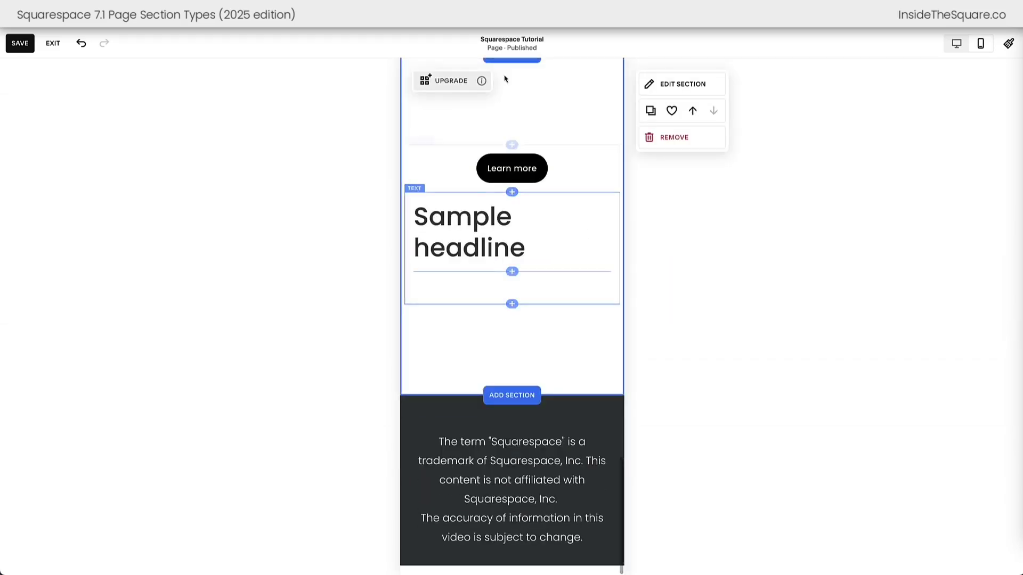
{"action": "left_click", "coordinate": [554, 158]}
{"action": "left_click_drag", "start_coordinate": [557, 154], "coordinate": [553, 263]}
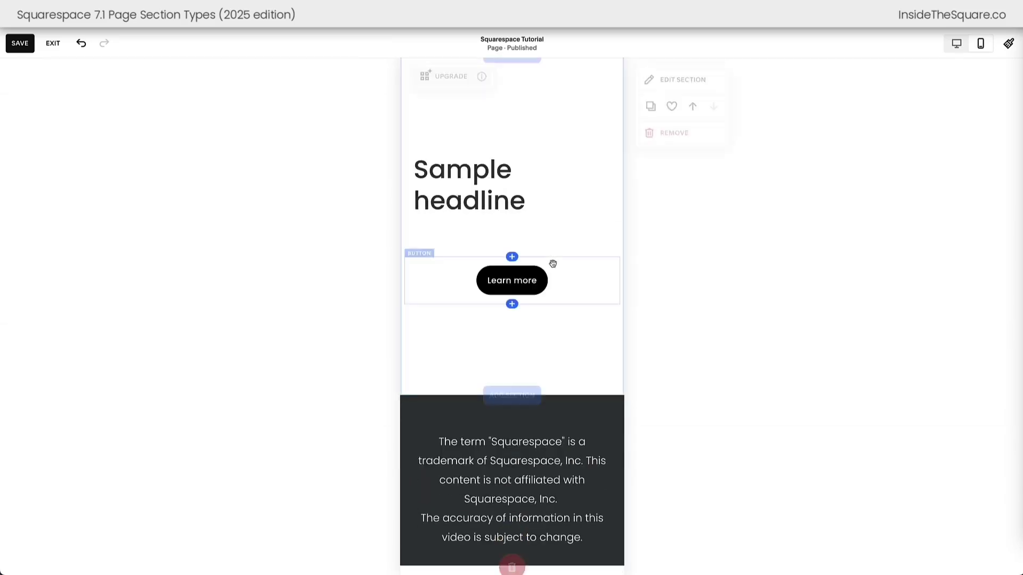
{"action": "left_click", "coordinate": [954, 46]}
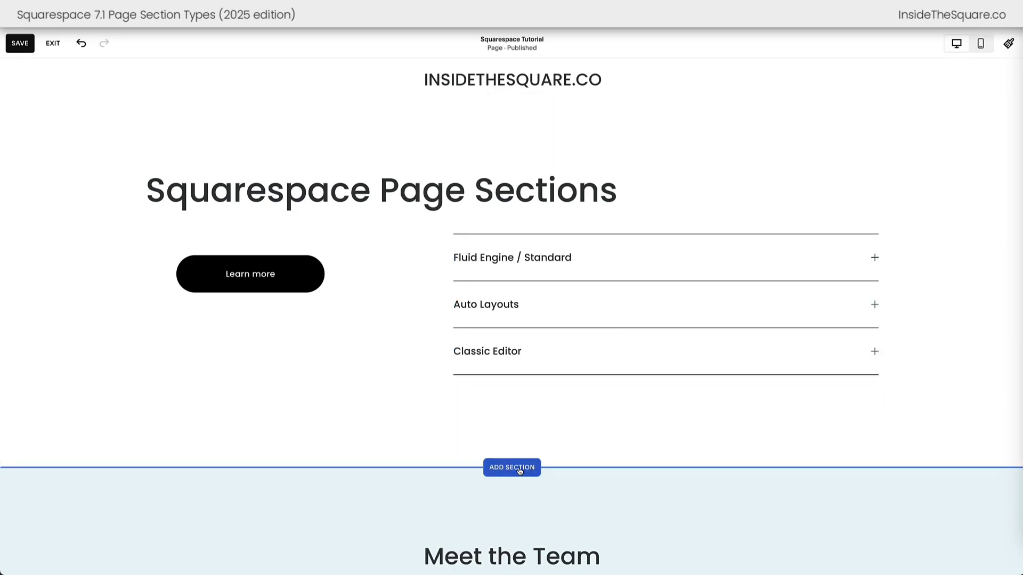
Step: Open the section templates below the Fluid Engine section and leaf through the People, Products and Contact categories
{"action": "left_click", "coordinate": [501, 472]}
{"action": "scroll", "coordinate": [179, 197], "scroll_direction": "down", "scroll_amount": 3}
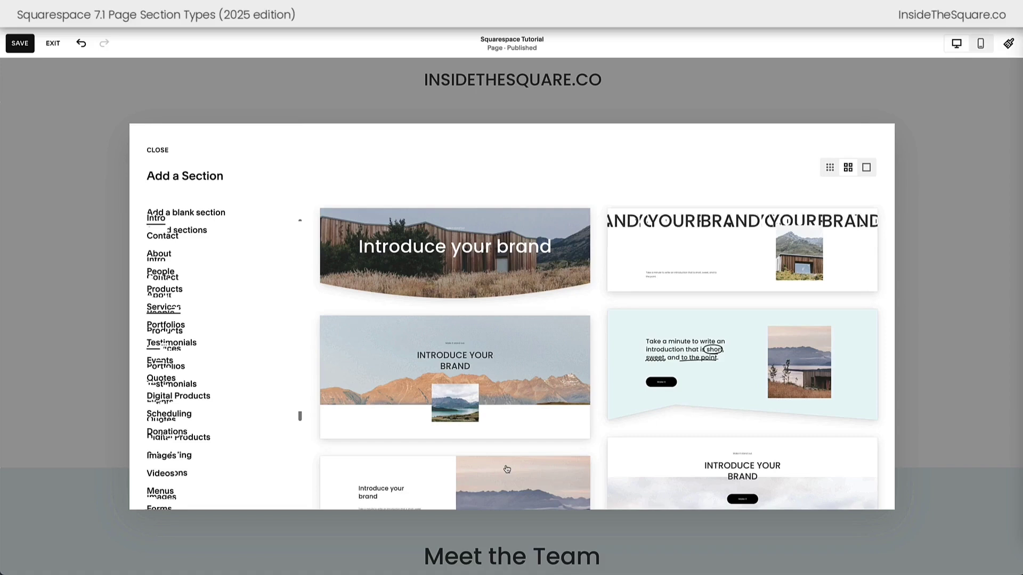
{"action": "scroll", "coordinate": [220, 354], "scroll_direction": "up", "scroll_amount": 3}
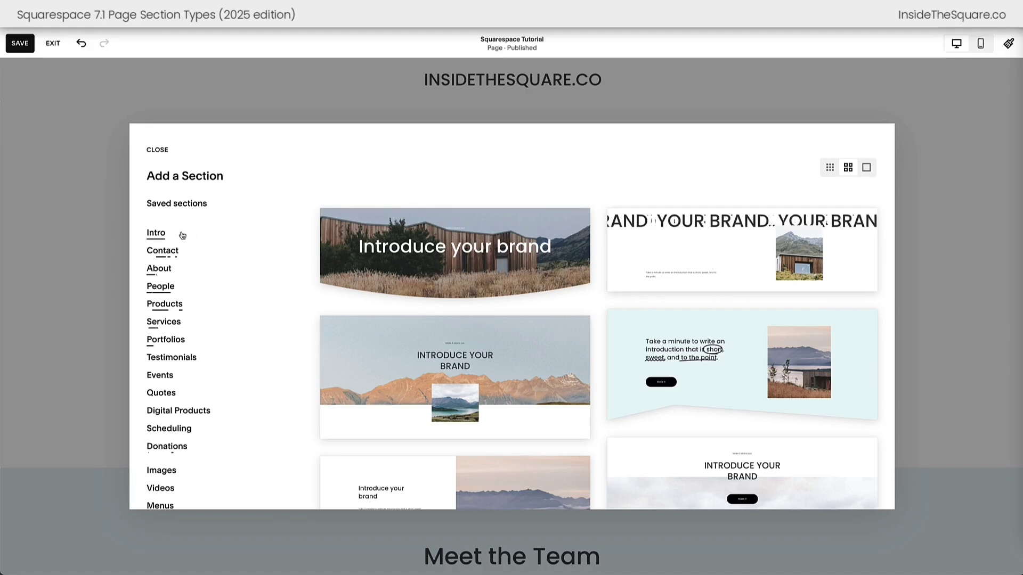
{"action": "left_click", "coordinate": [167, 290]}
{"action": "left_click", "coordinate": [173, 308]}
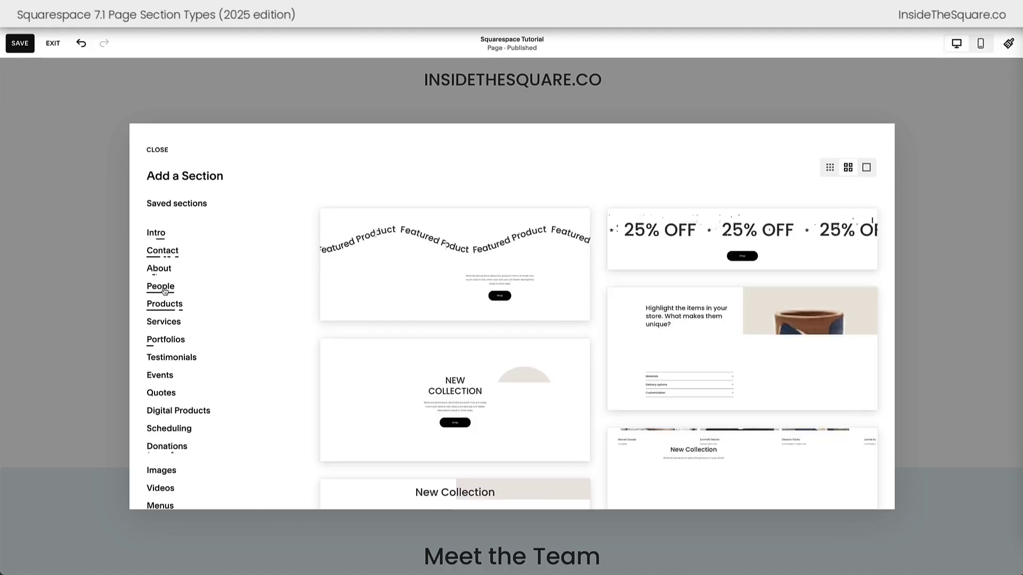
{"action": "left_click", "coordinate": [165, 290]}
{"action": "left_click", "coordinate": [174, 251]}
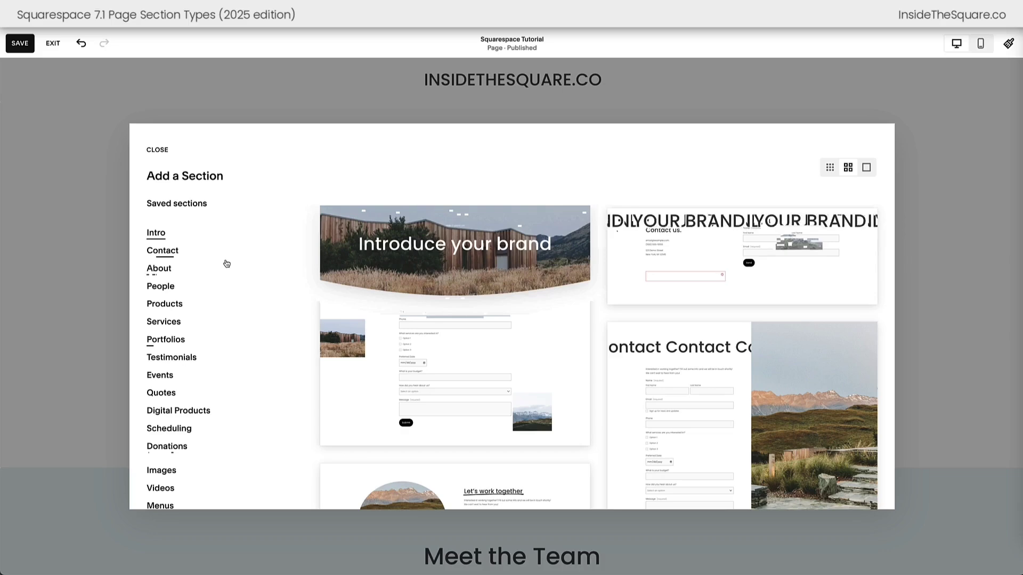
Step: Look through the Intro section templates and check the info marker on the mountain slideshow template
{"action": "scroll", "coordinate": [555, 279], "scroll_direction": "down", "scroll_amount": 10}
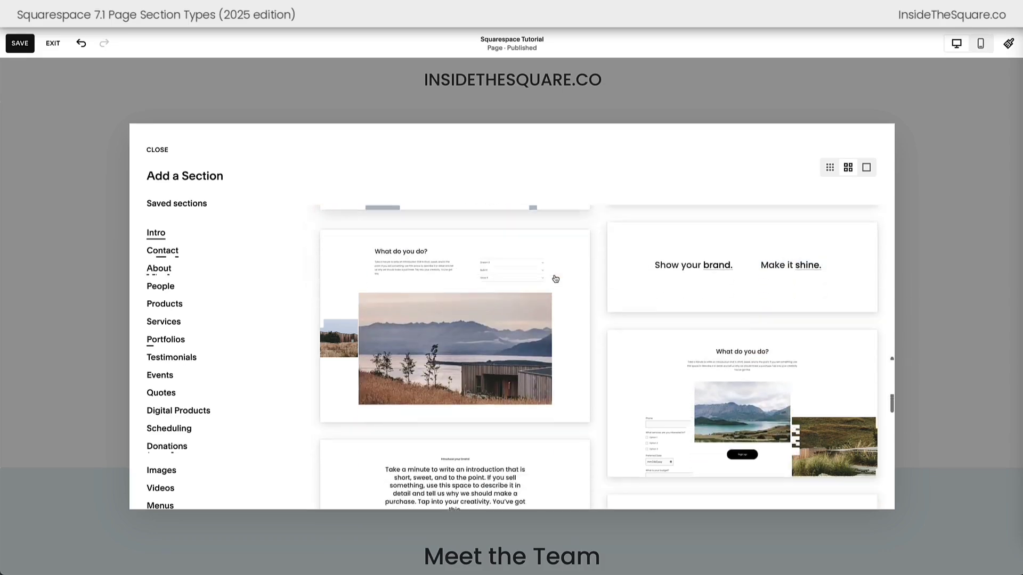
{"action": "scroll", "coordinate": [555, 279], "scroll_direction": "down", "scroll_amount": 10}
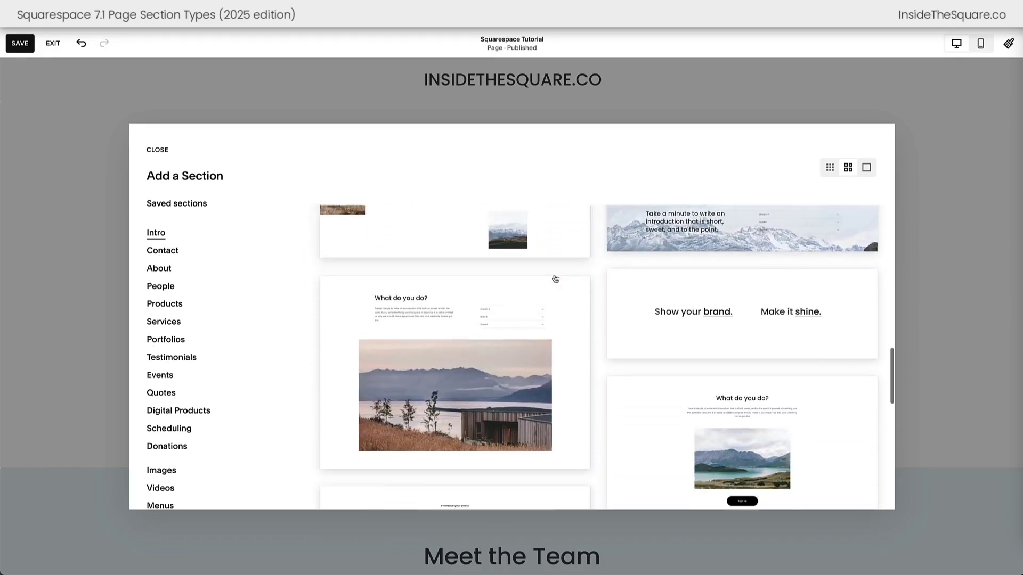
{"action": "scroll", "coordinate": [555, 279], "scroll_direction": "down", "scroll_amount": 2}
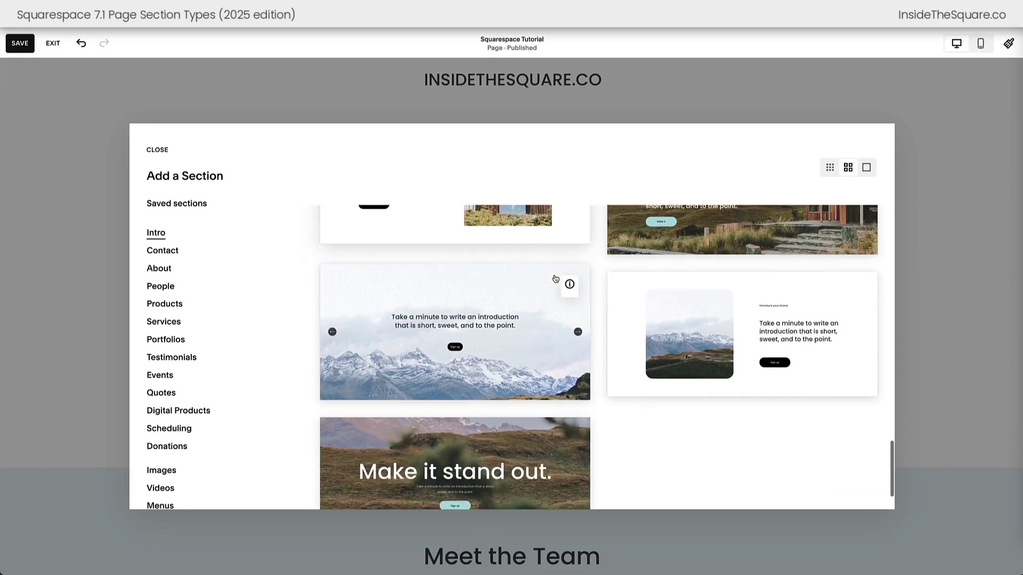
{"action": "mouse_move", "coordinate": [570, 286]}
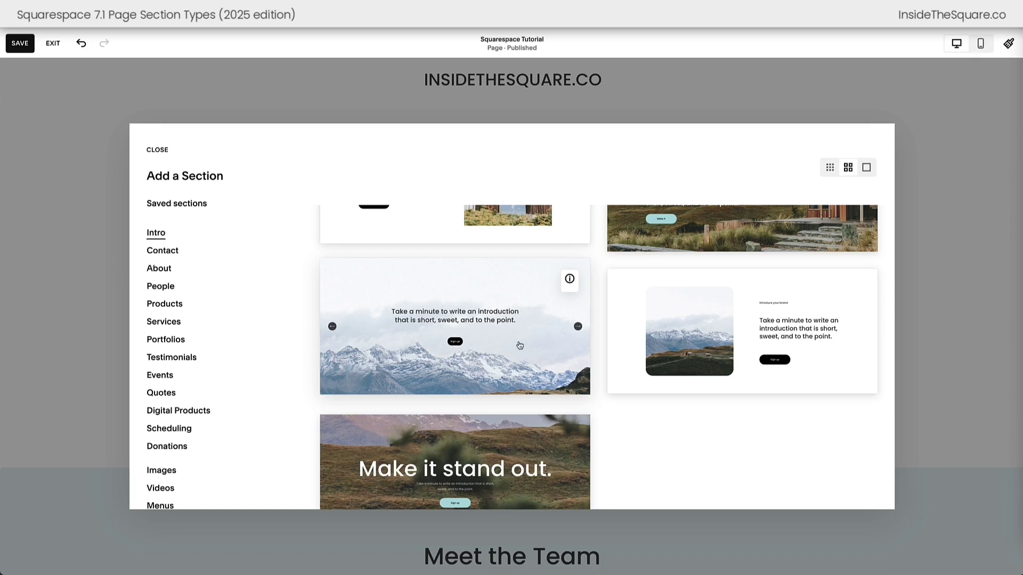
Step: Examine the People section templates, reading the info note on the team carousel and comparing marked and unmarked designs
{"action": "left_click", "coordinate": [184, 291]}
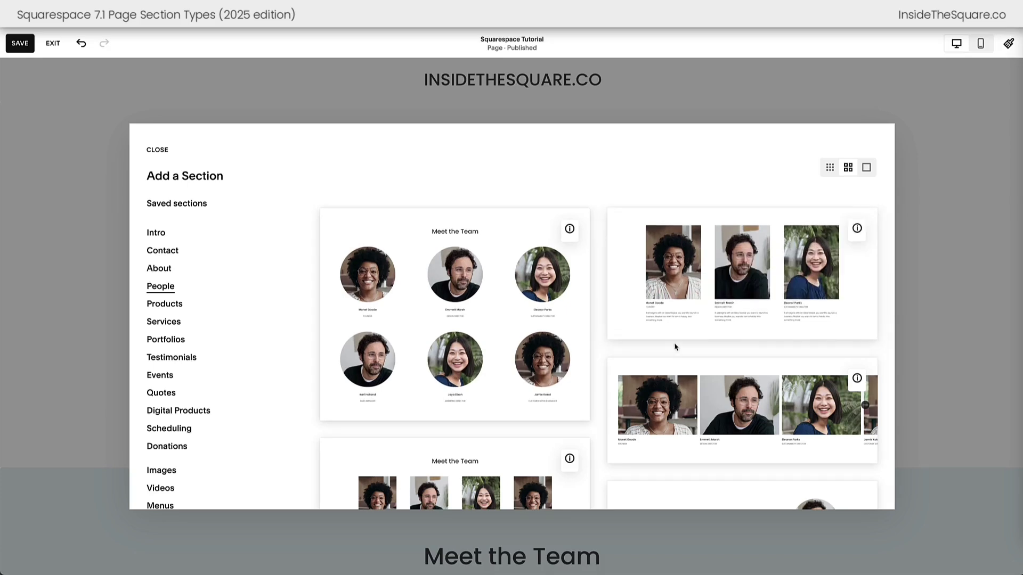
{"action": "scroll", "coordinate": [675, 347], "scroll_direction": "down", "scroll_amount": 2}
{"action": "mouse_move", "coordinate": [857, 309]}
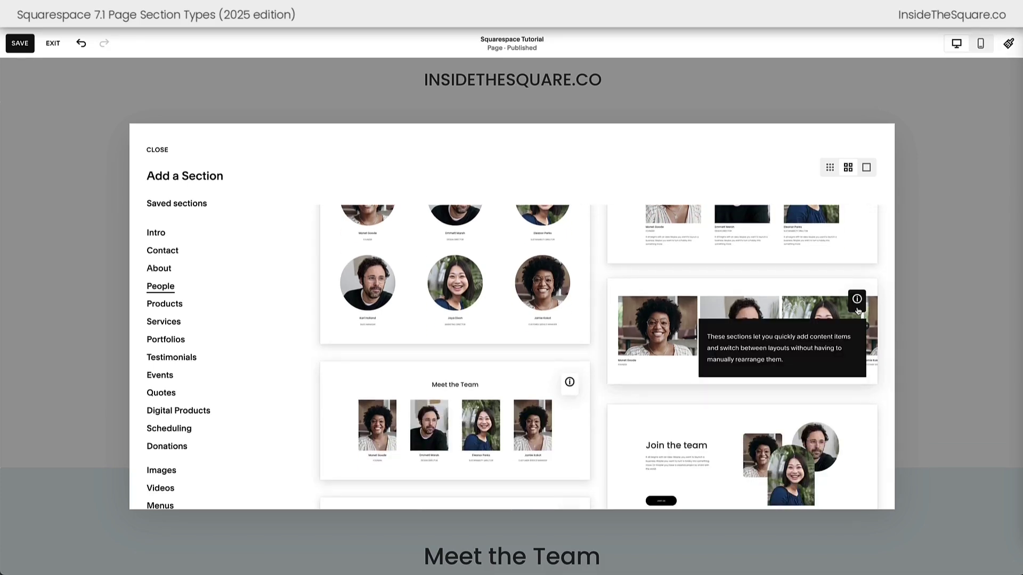
{"action": "scroll", "coordinate": [628, 327], "scroll_direction": "down", "scroll_amount": 4}
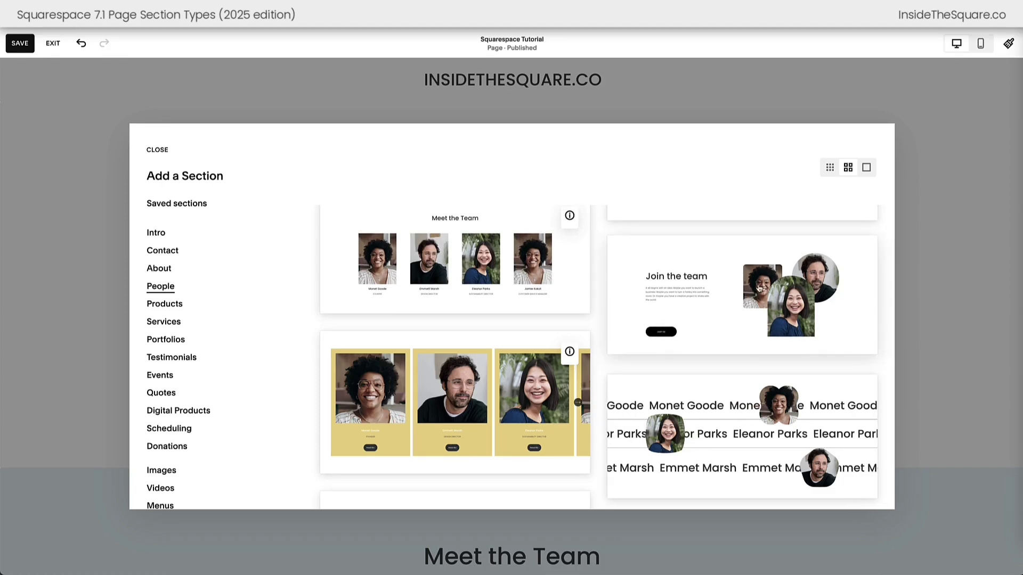
{"action": "scroll", "coordinate": [755, 287], "scroll_direction": "down", "scroll_amount": 2}
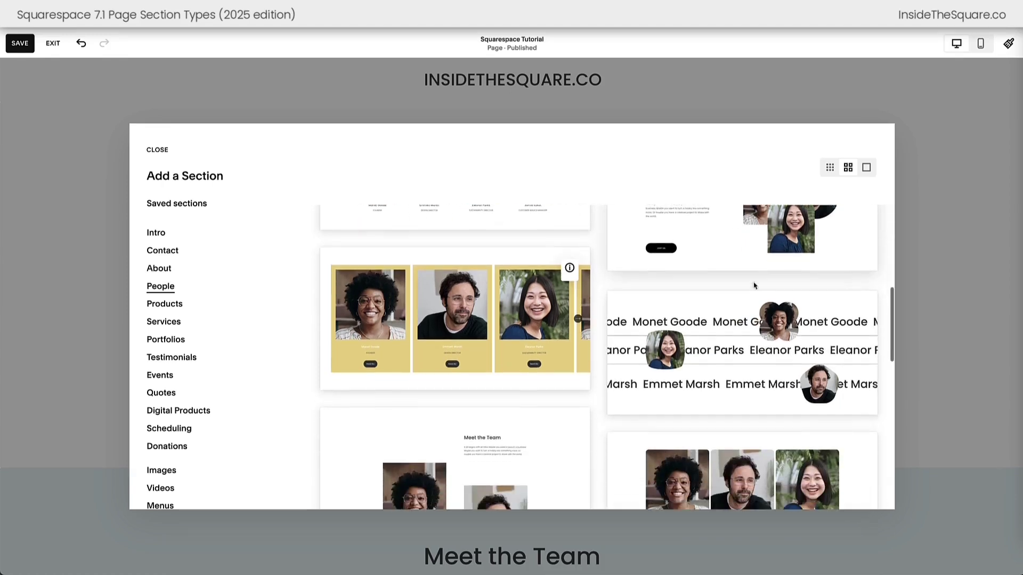
{"action": "scroll", "coordinate": [754, 287], "scroll_direction": "down", "scroll_amount": 4}
{"action": "scroll", "coordinate": [783, 334], "scroll_direction": "down", "scroll_amount": 3}
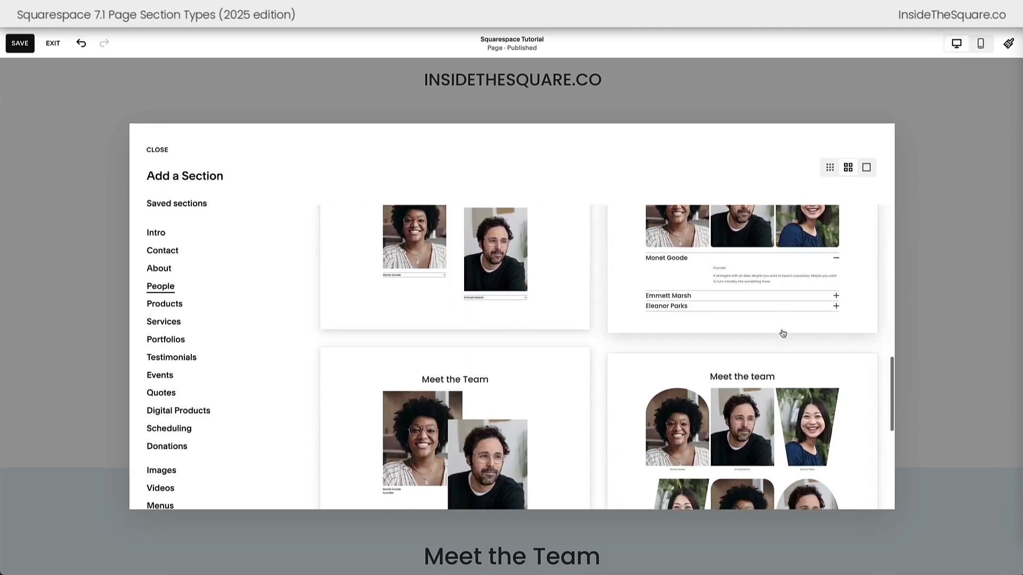
{"action": "scroll", "coordinate": [782, 333], "scroll_direction": "down", "scroll_amount": 3}
{"action": "scroll", "coordinate": [446, 313], "scroll_direction": "down", "scroll_amount": 5}
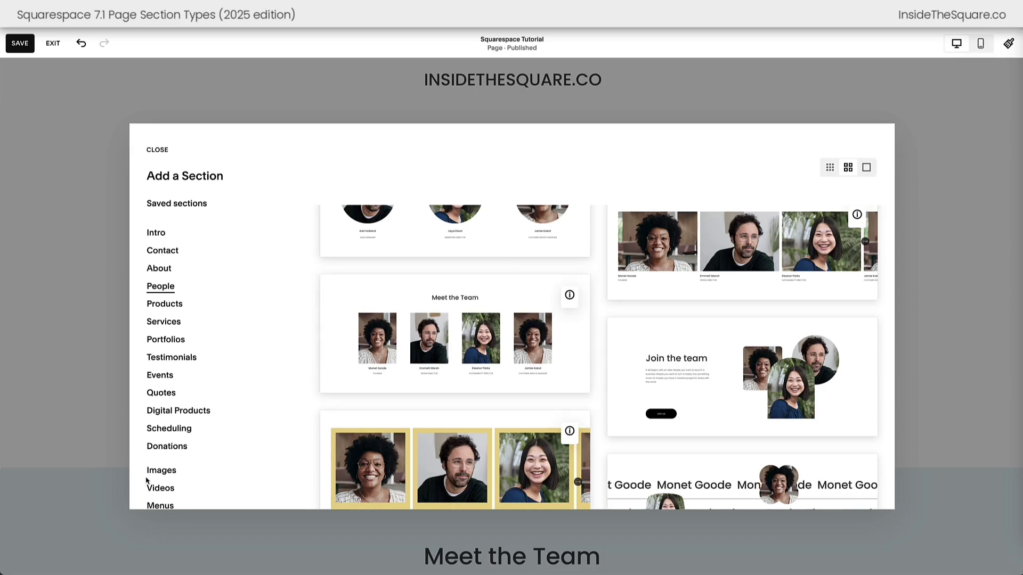
Step: Look through the Images section templates, comparing the gallery designs carrying an info marker with the unmarked image layouts
{"action": "left_click", "coordinate": [163, 471]}
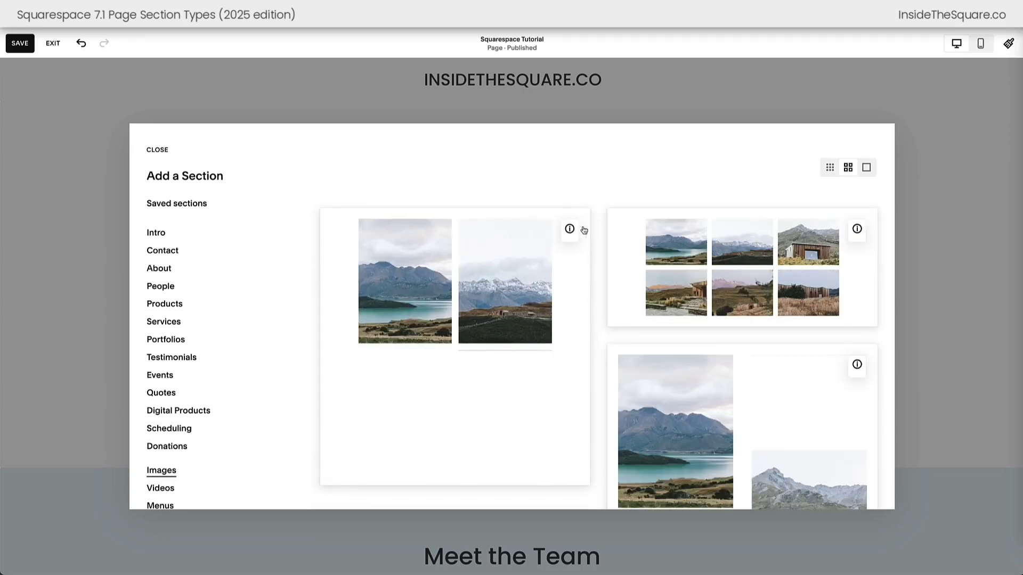
{"action": "mouse_move", "coordinate": [570, 229]}
{"action": "mouse_move", "coordinate": [859, 228]}
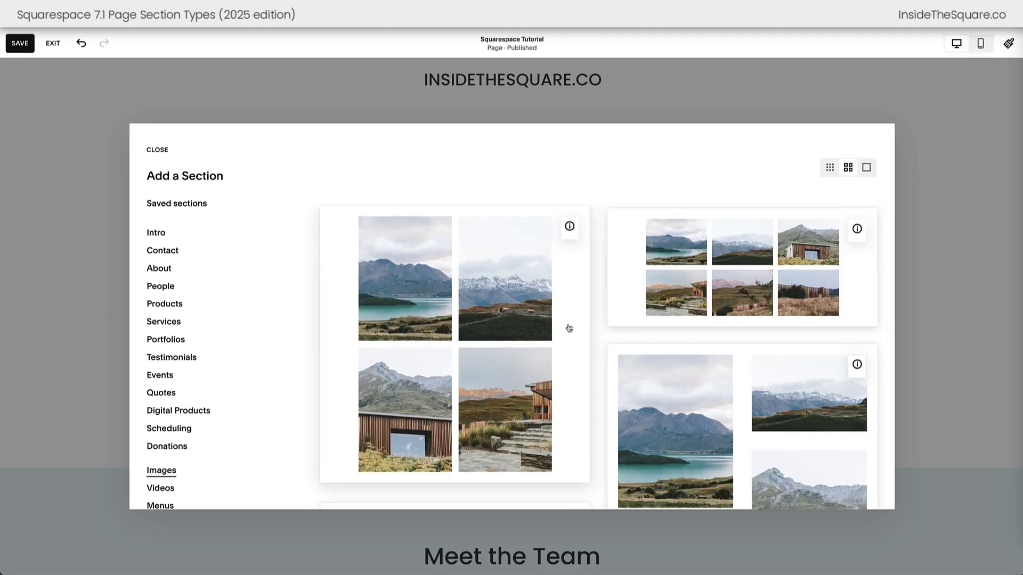
{"action": "scroll", "coordinate": [527, 329], "scroll_direction": "down", "scroll_amount": 10}
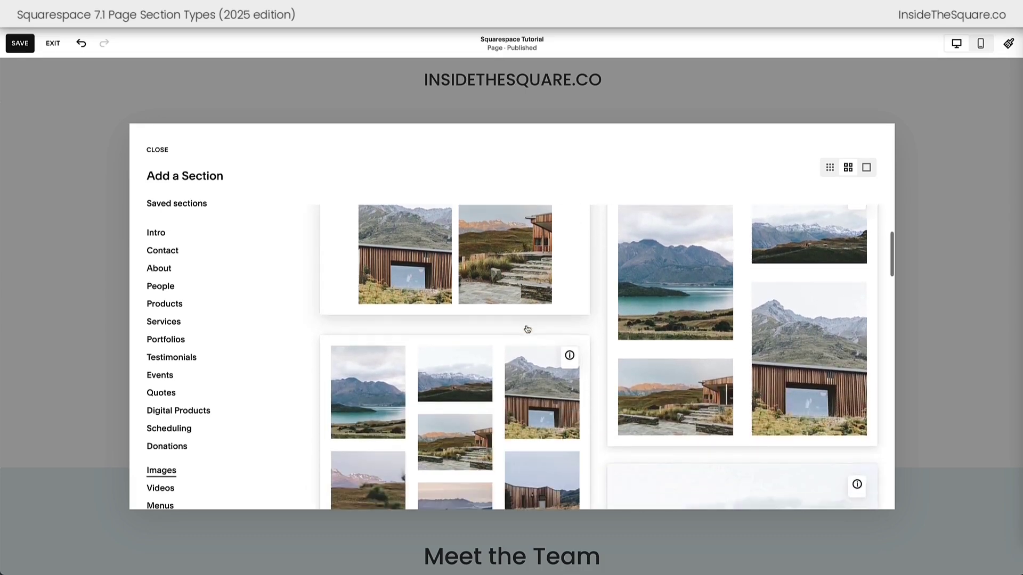
{"action": "scroll", "coordinate": [527, 329], "scroll_direction": "down", "scroll_amount": 10}
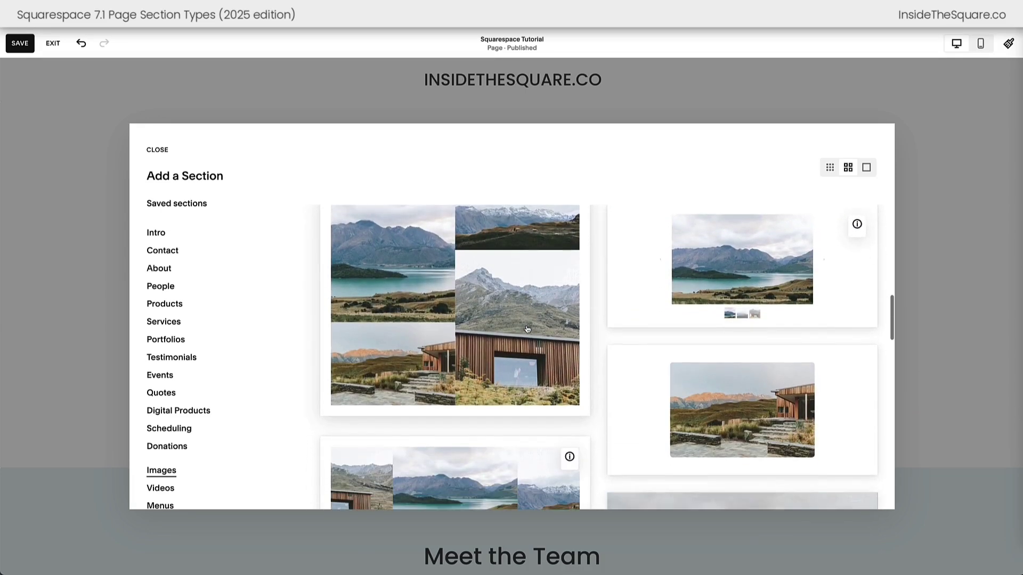
{"action": "scroll", "coordinate": [528, 329], "scroll_direction": "down", "scroll_amount": 10}
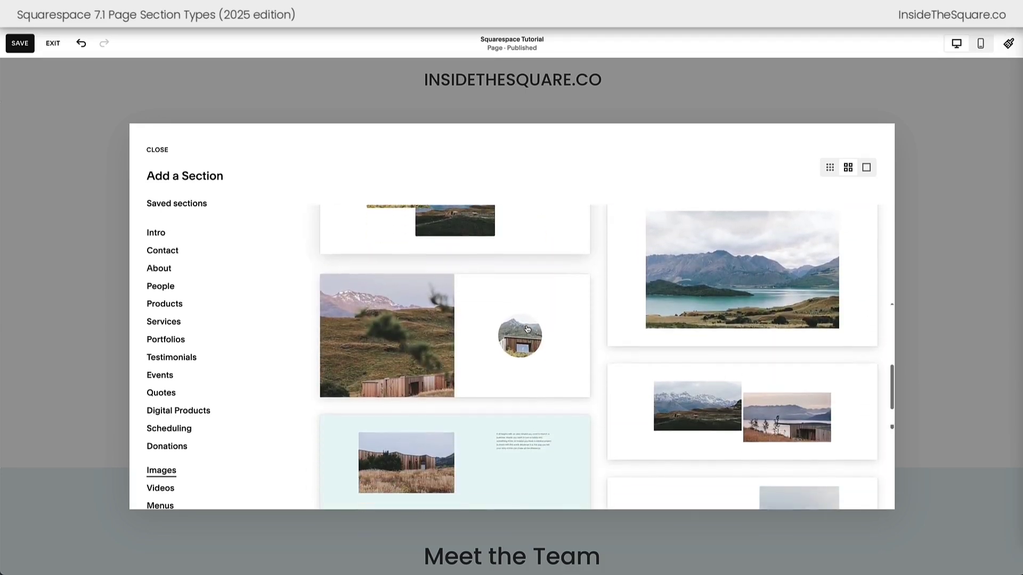
{"action": "scroll", "coordinate": [527, 329], "scroll_direction": "down", "scroll_amount": 5}
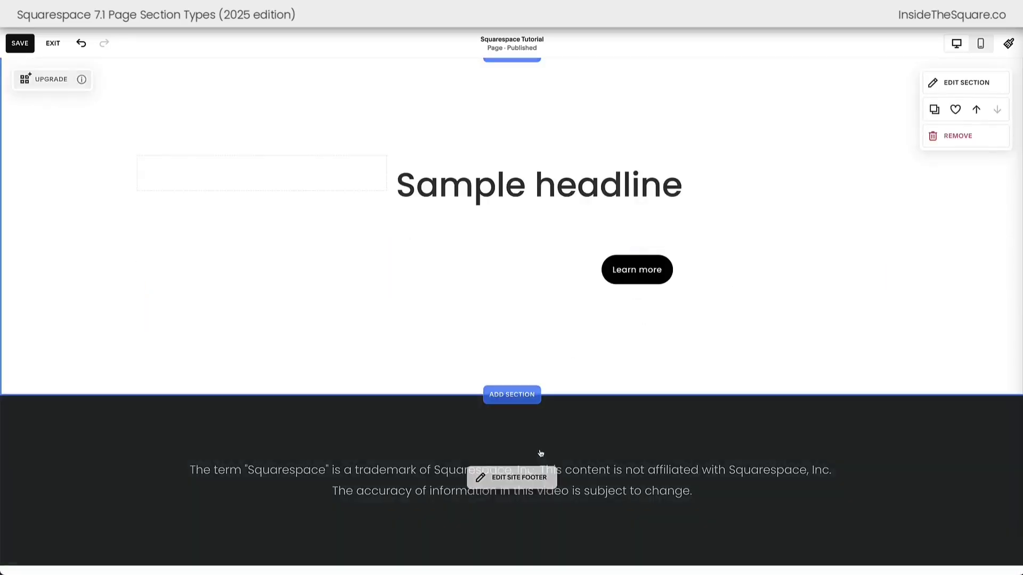
Step: Examine the footer section templates and the blank Classic Editor option in the site footer, and return to page editing
{"action": "left_click", "coordinate": [514, 477]}
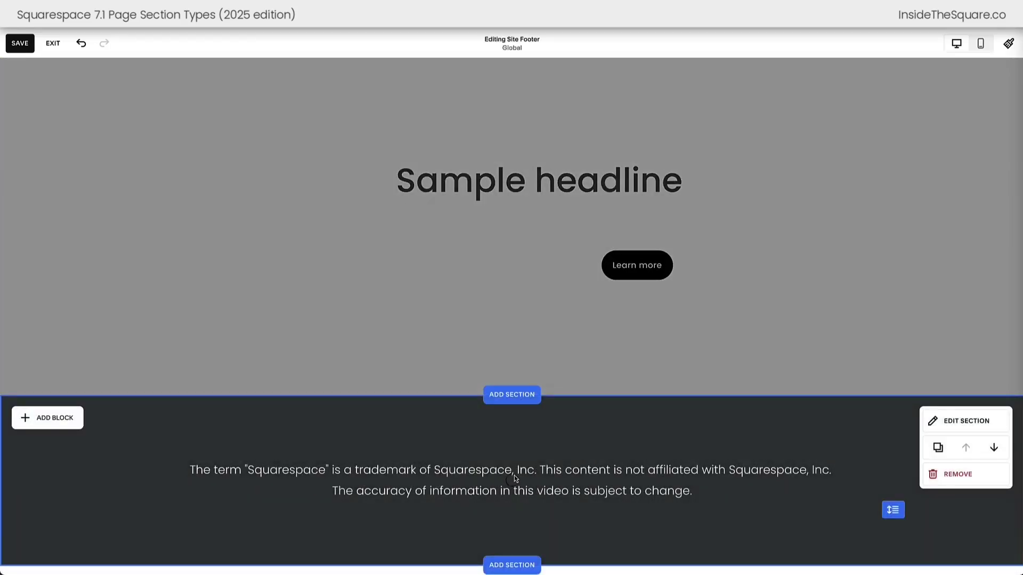
{"action": "left_click", "coordinate": [514, 399]}
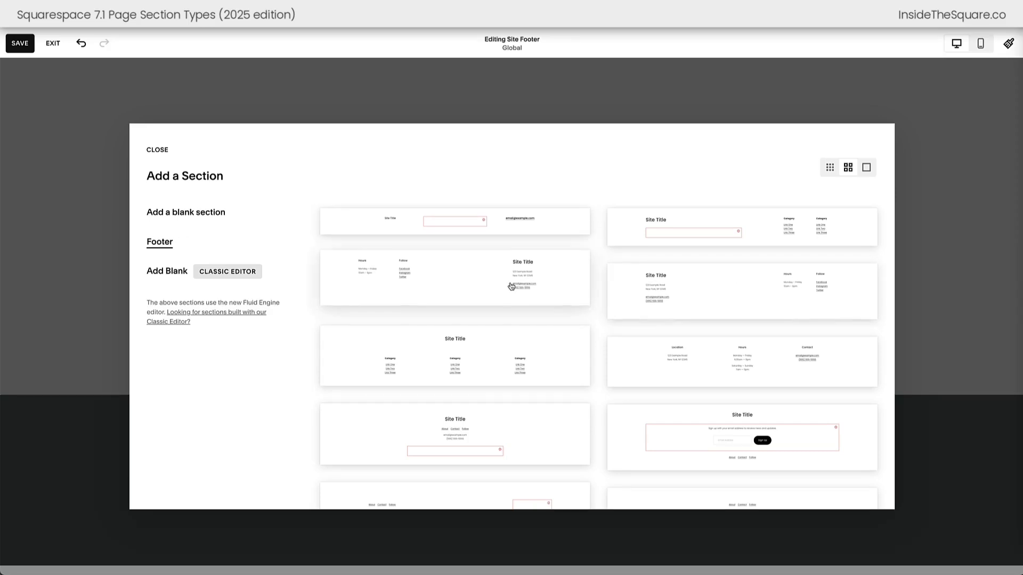
{"action": "scroll", "coordinate": [557, 289], "scroll_direction": "down", "scroll_amount": 3}
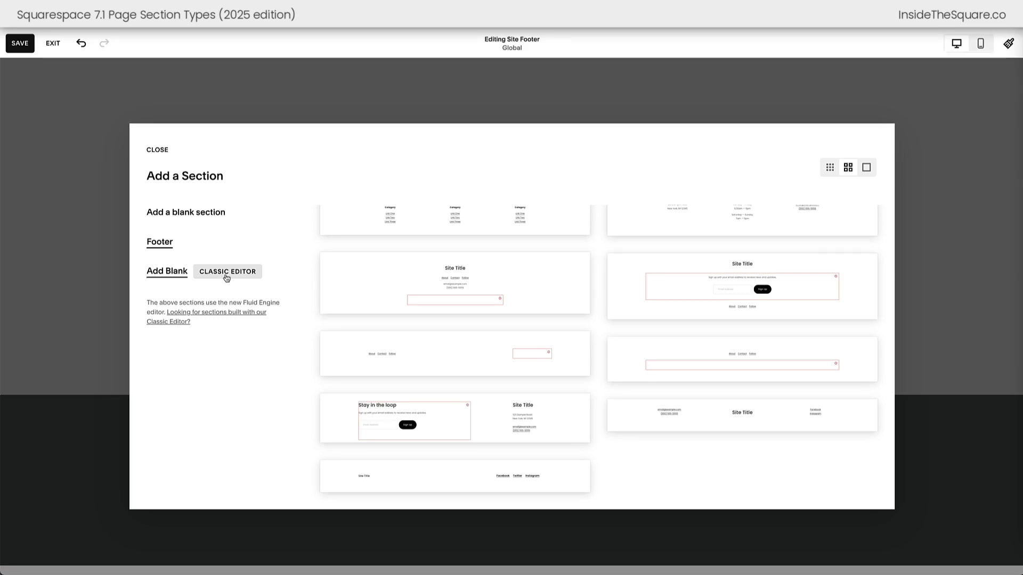
{"action": "scroll", "coordinate": [528, 288], "scroll_direction": "up", "scroll_amount": 3}
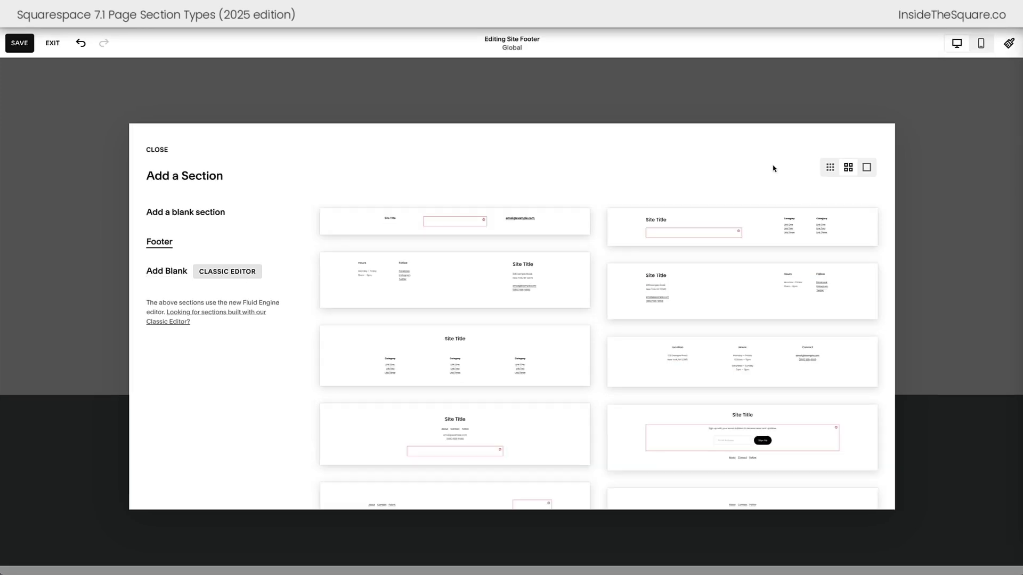
{"action": "left_click", "coordinate": [158, 150]}
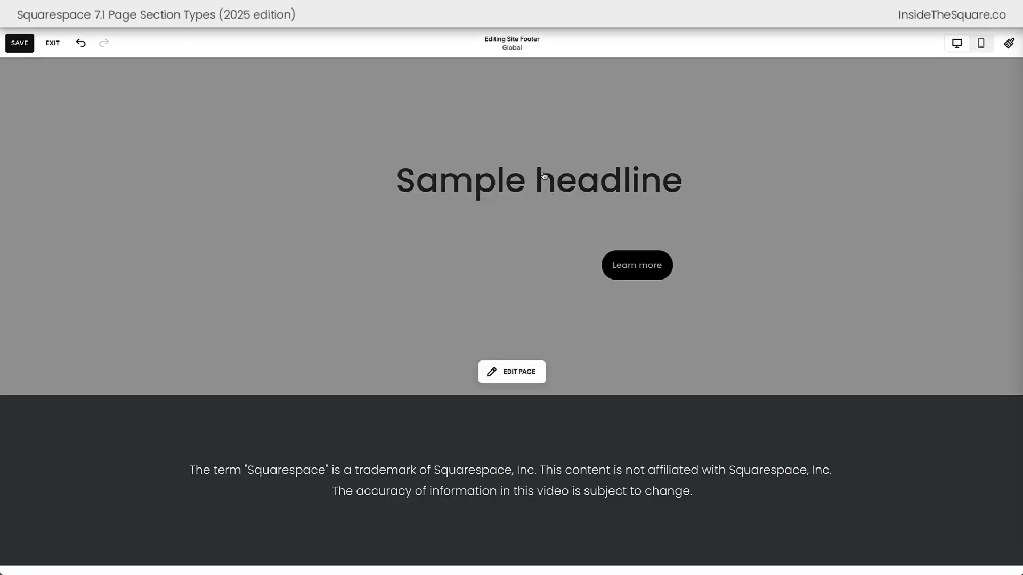
{"action": "left_click", "coordinate": [539, 178]}
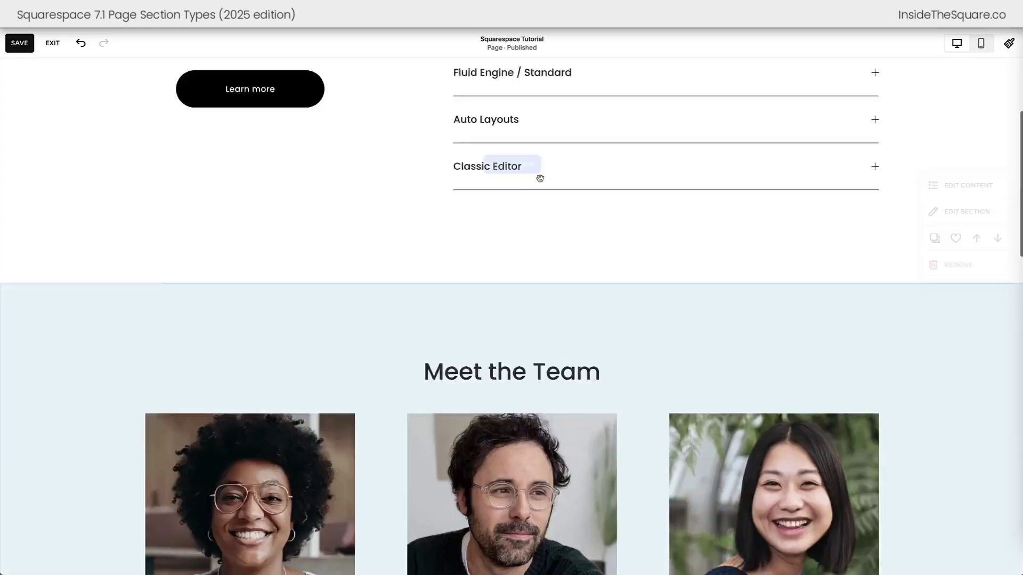
Step: Turn on the divider for the "Squarespace Page Sections" section and review its design settings
{"action": "scroll", "coordinate": [539, 178], "scroll_direction": "up", "scroll_amount": 3}
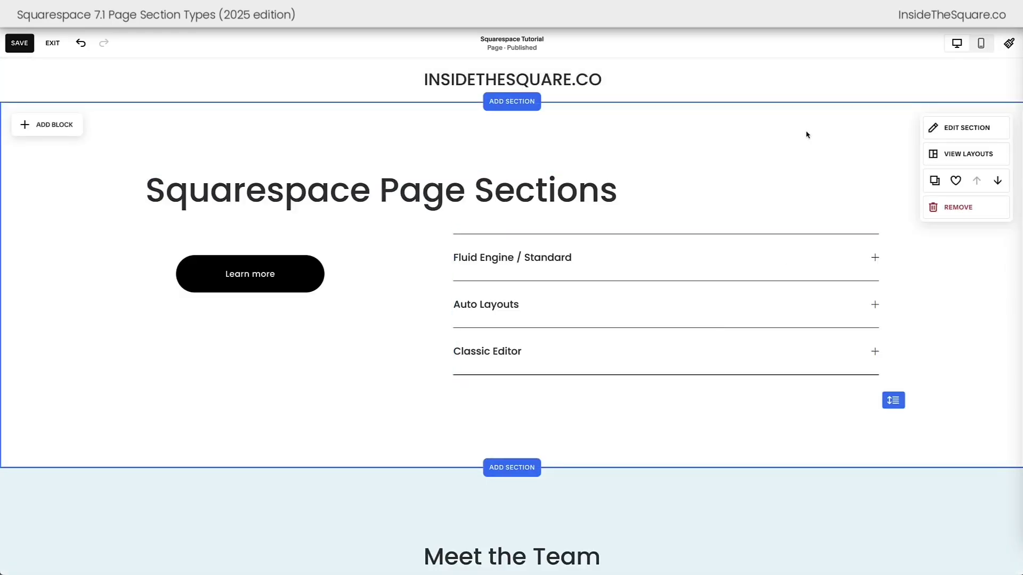
{"action": "left_click", "coordinate": [932, 128]}
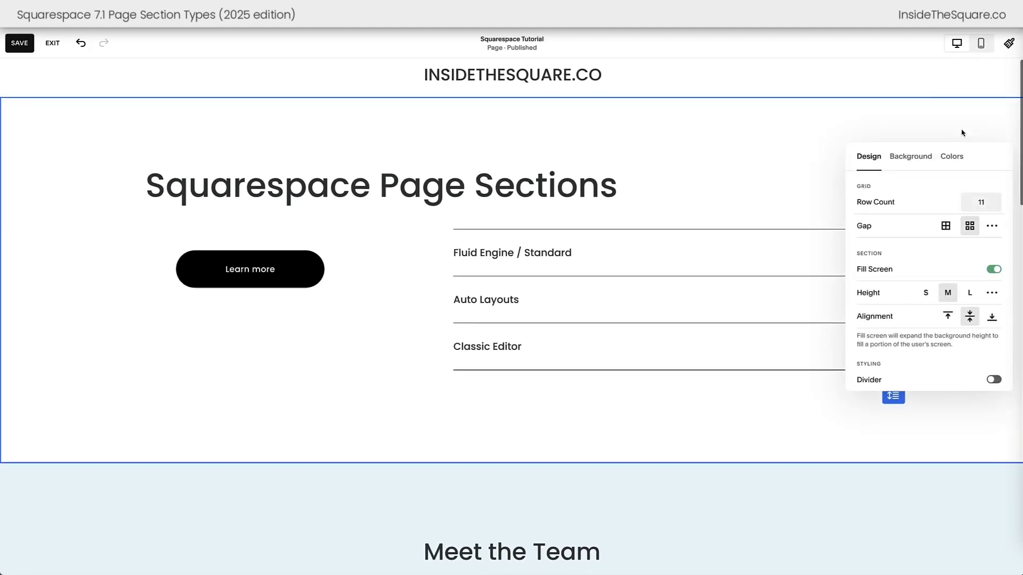
{"action": "scroll", "coordinate": [927, 202], "scroll_direction": "down", "scroll_amount": 3}
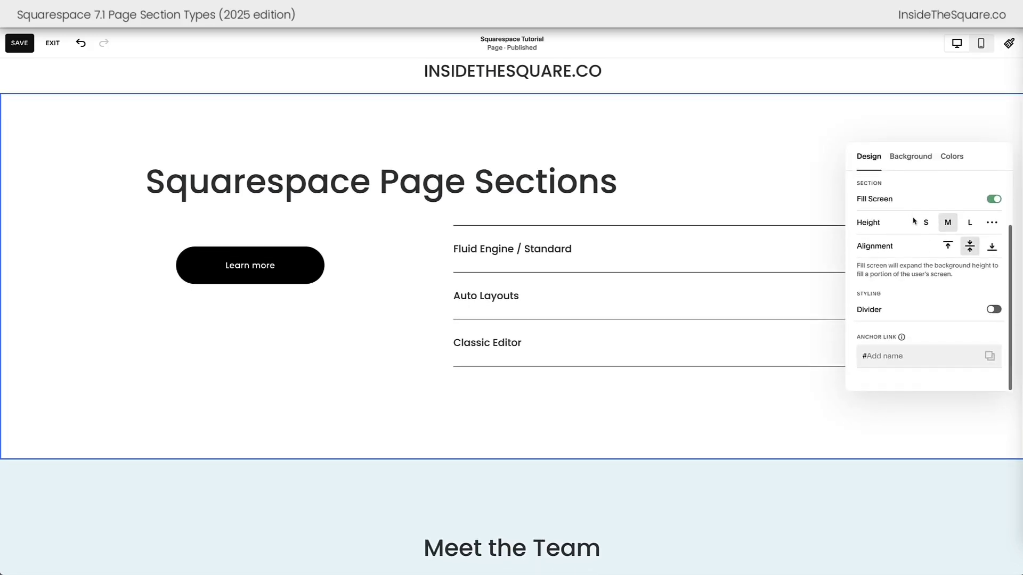
{"action": "scroll", "coordinate": [914, 220], "scroll_direction": "up", "scroll_amount": 3}
{"action": "scroll", "coordinate": [913, 221], "scroll_direction": "down", "scroll_amount": 3}
{"action": "left_click", "coordinate": [909, 312]}
{"action": "scroll", "coordinate": [909, 312], "scroll_direction": "down", "scroll_amount": 4}
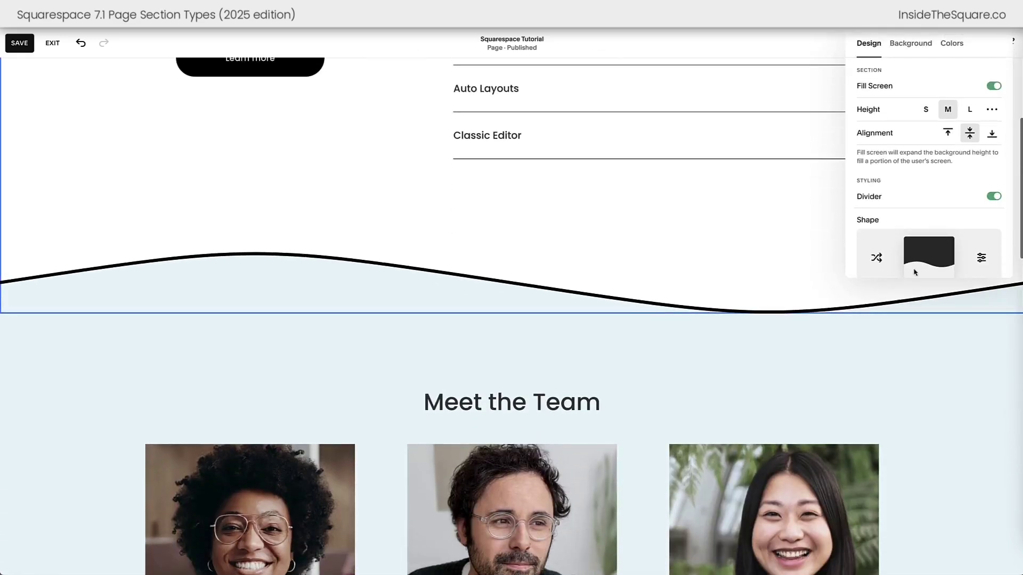
{"action": "scroll", "coordinate": [941, 215], "scroll_direction": "down", "scroll_amount": 3}
{"action": "scroll", "coordinate": [942, 216], "scroll_direction": "up", "scroll_amount": 4}
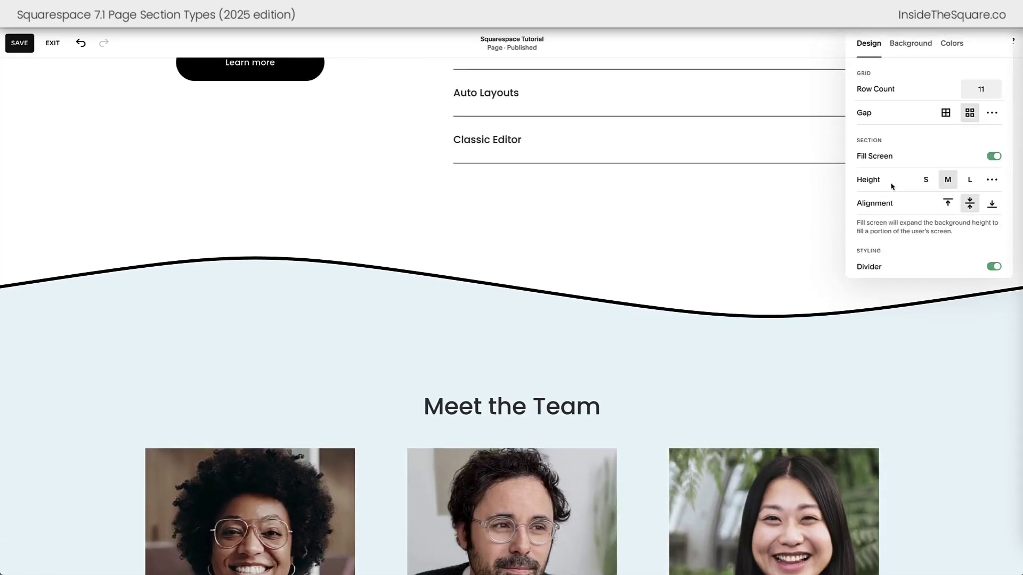
Step: Check the image, video and art background options of the "Squarespace Page Sections" section
{"action": "left_click", "coordinate": [910, 45]}
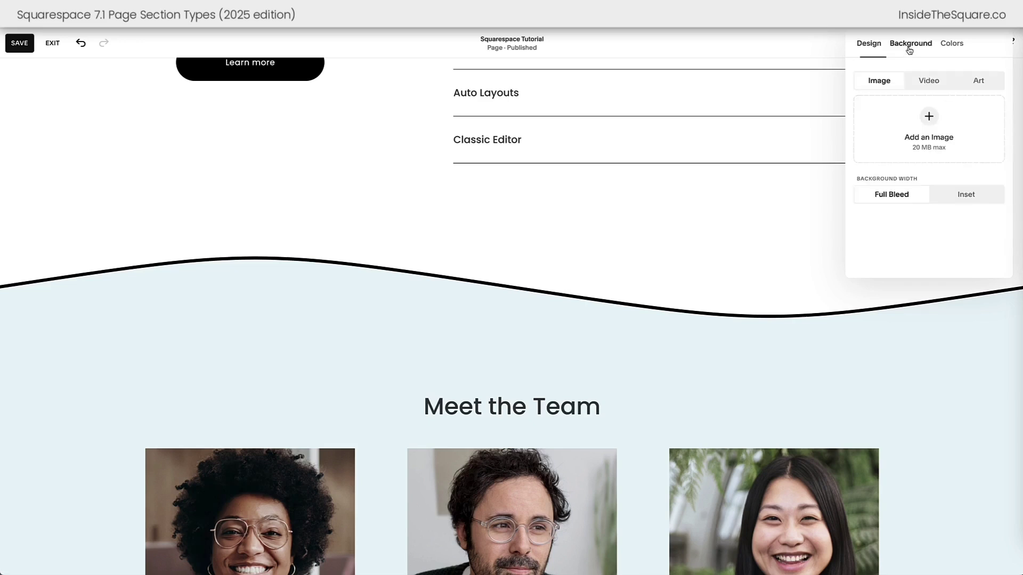
{"action": "left_click", "coordinate": [931, 83]}
{"action": "left_click", "coordinate": [975, 84]}
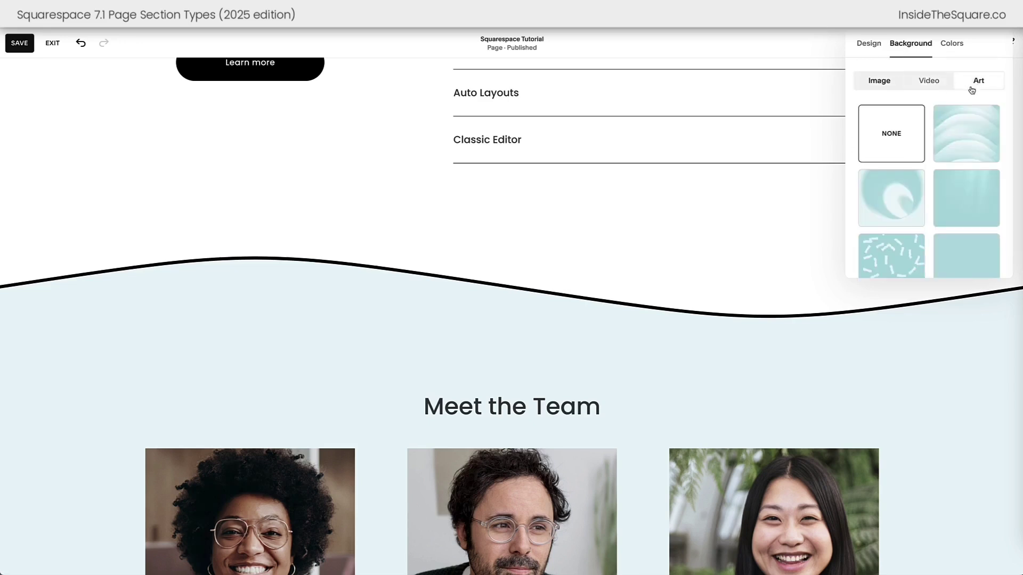
Step: Preview the Bright 2, Dark 1 and Lightest 2 color themes on the "Squarespace Page Sections" section, and apply Lightest 1
{"action": "left_click", "coordinate": [950, 45]}
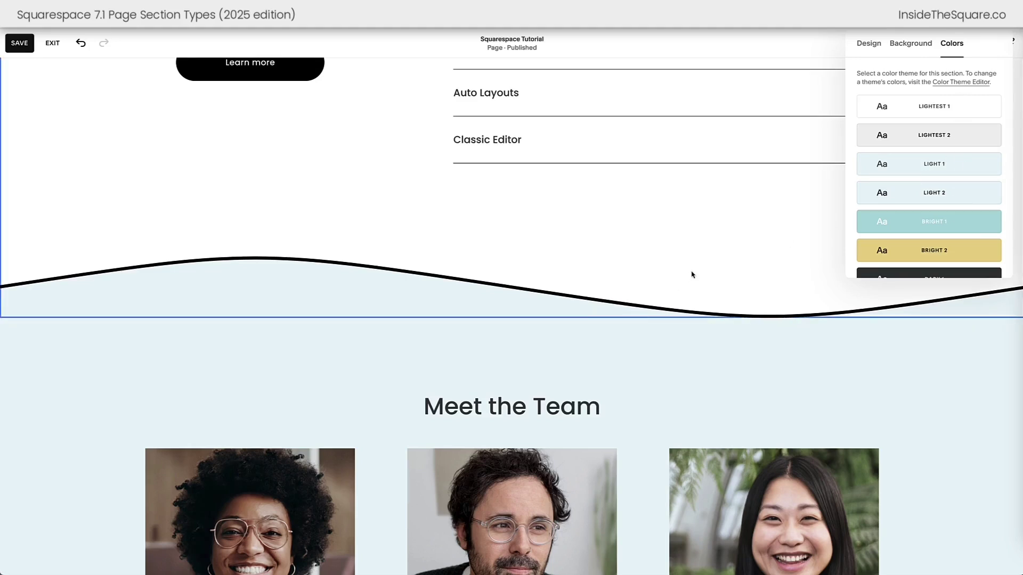
{"action": "scroll", "coordinate": [692, 272], "scroll_direction": "up", "scroll_amount": 4}
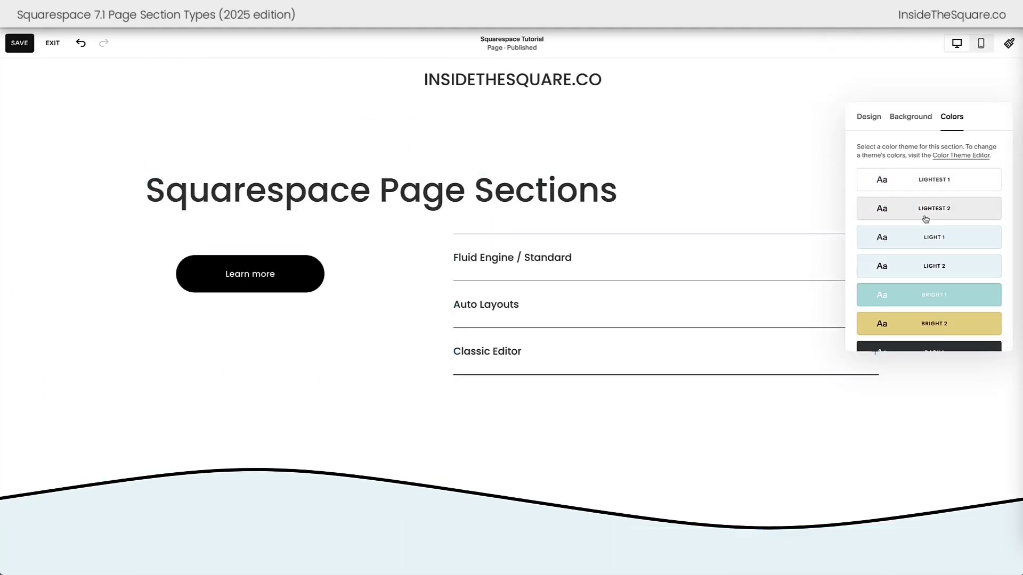
{"action": "left_click", "coordinate": [957, 324]}
{"action": "scroll", "coordinate": [958, 311], "scroll_direction": "down", "scroll_amount": 2}
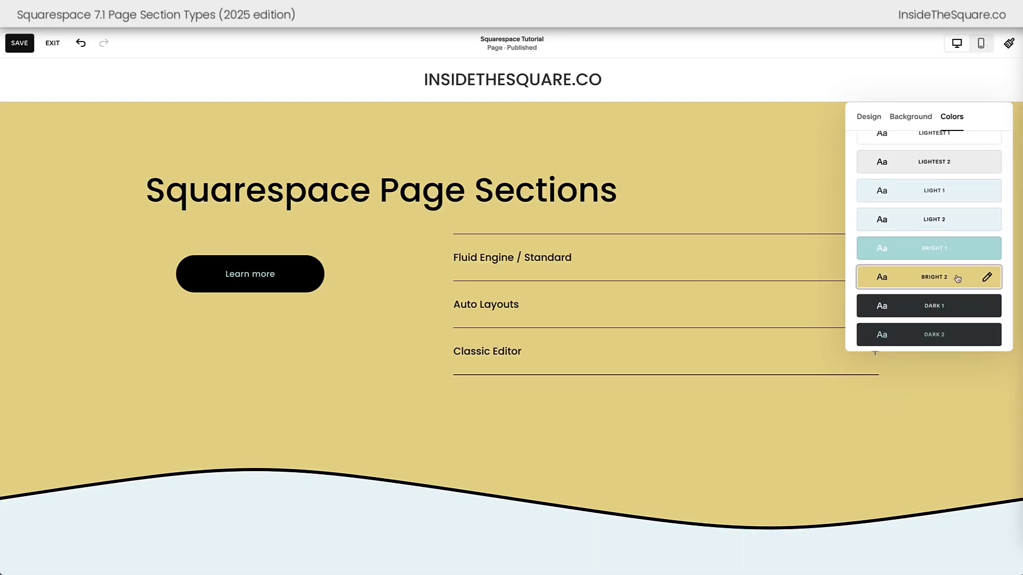
{"action": "left_click", "coordinate": [968, 311]}
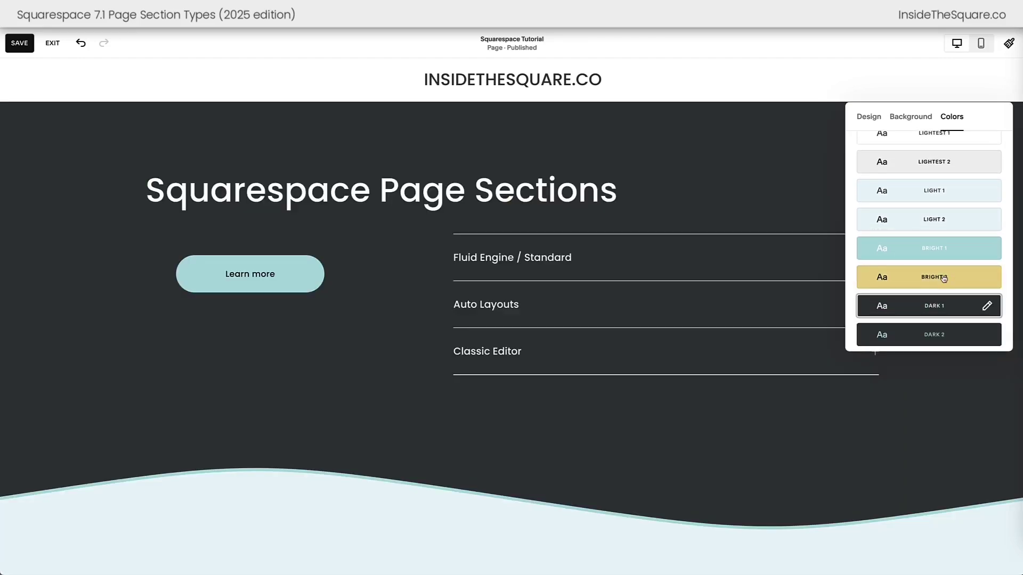
{"action": "scroll", "coordinate": [944, 279], "scroll_direction": "up", "scroll_amount": 2}
{"action": "left_click", "coordinate": [956, 218]}
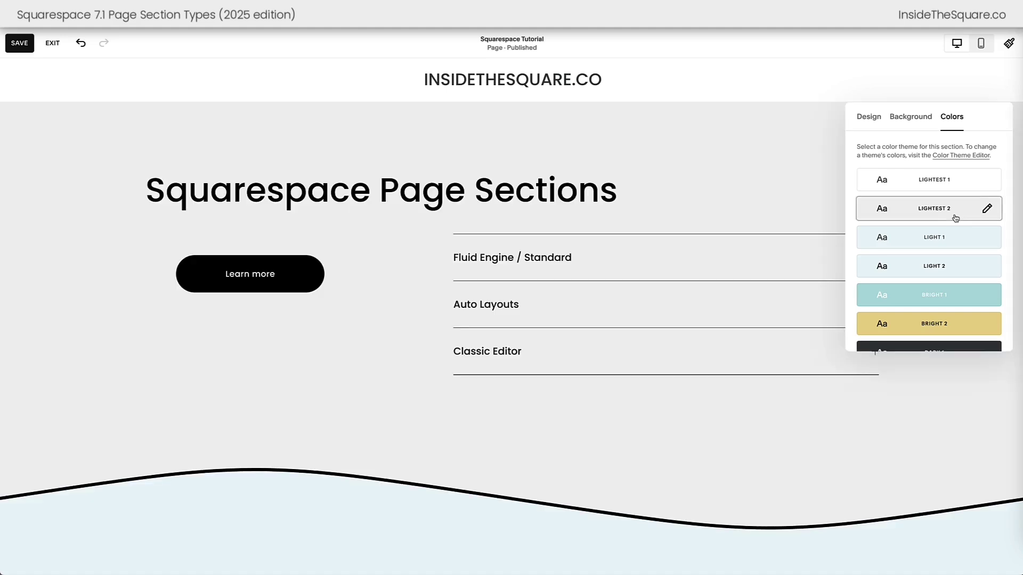
{"action": "left_click", "coordinate": [964, 184]}
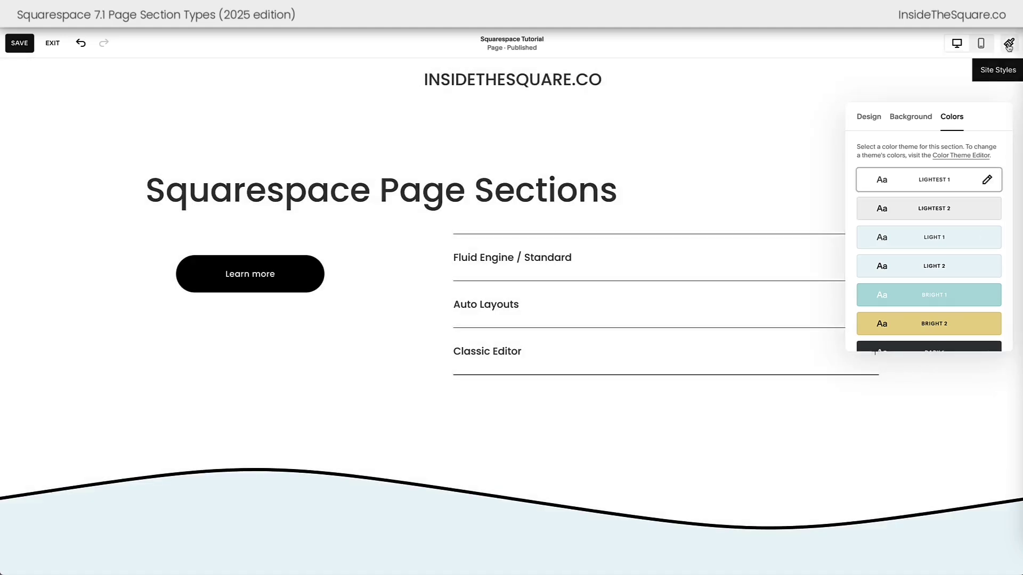
Step: Turn on the divider for the "Meet the Team" list section and check its background and color theme options
{"action": "scroll", "coordinate": [912, 401], "scroll_direction": "down", "scroll_amount": 6}
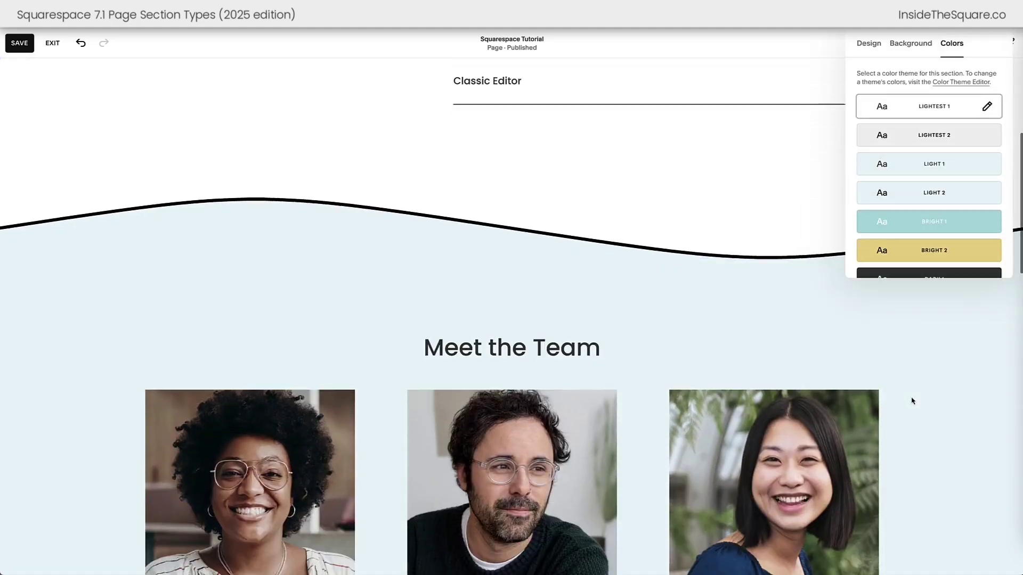
{"action": "left_click", "coordinate": [913, 401]}
{"action": "scroll", "coordinate": [912, 402], "scroll_direction": "down", "scroll_amount": 2}
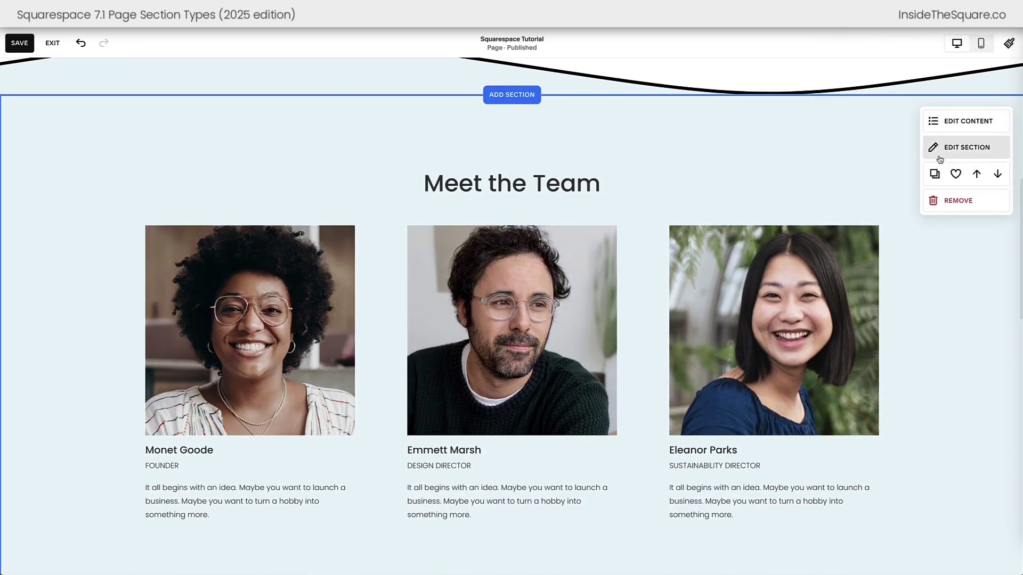
{"action": "left_click", "coordinate": [979, 152]}
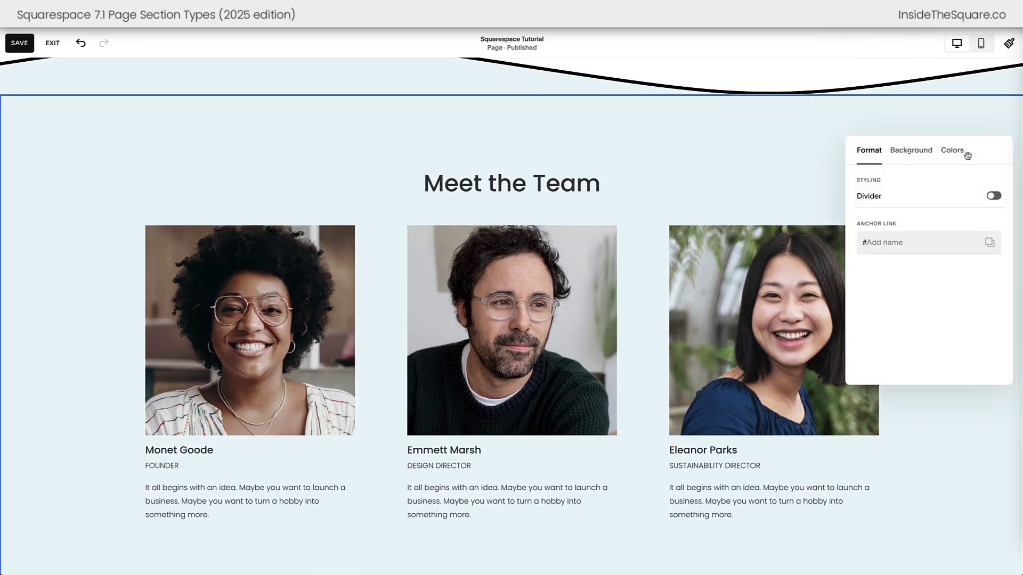
{"action": "left_click", "coordinate": [877, 198]}
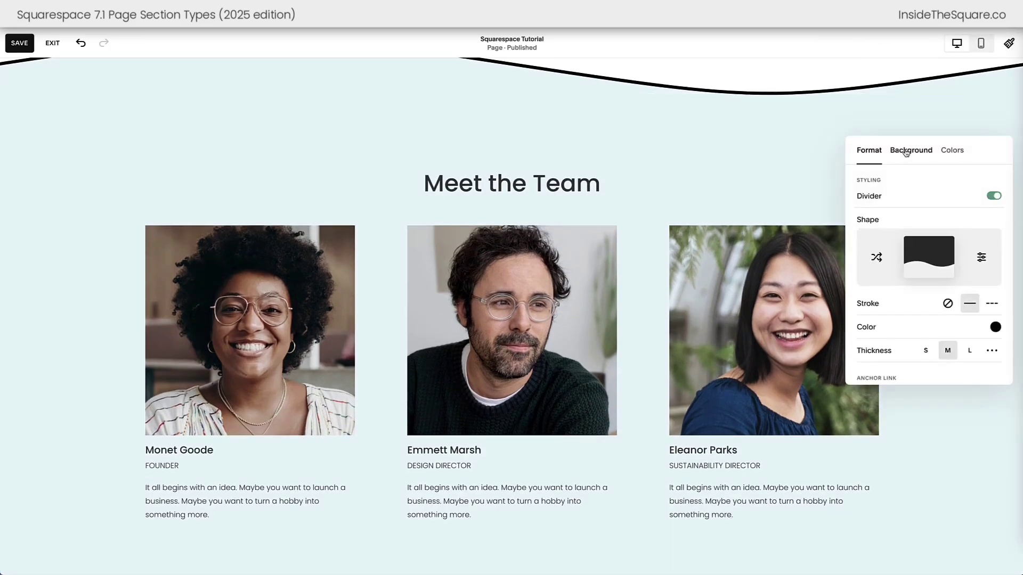
{"action": "left_click", "coordinate": [906, 151]}
{"action": "left_click", "coordinate": [951, 153]}
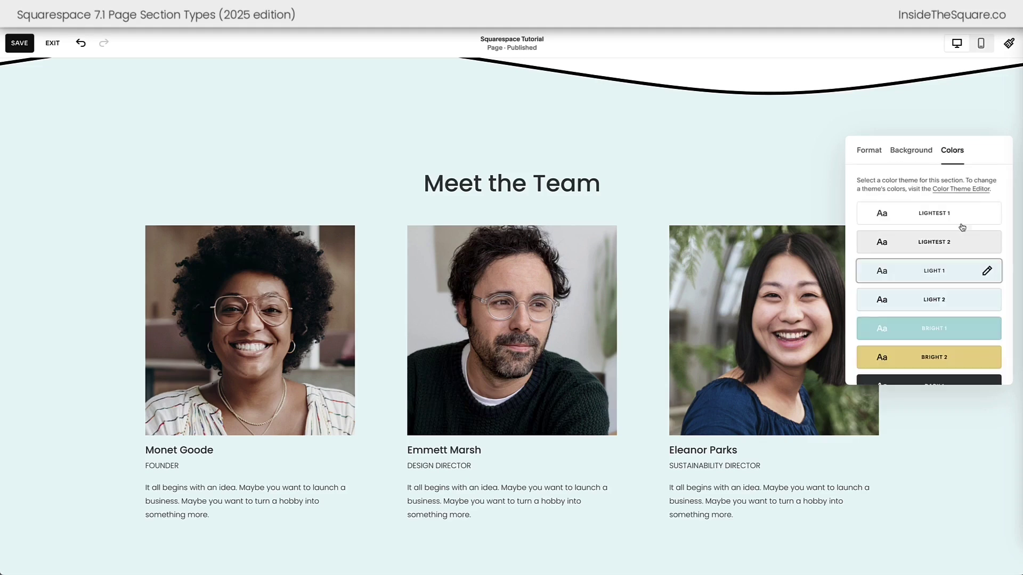
Step: Examine the gallery layout and color theme settings of the image gallery section, and close them
{"action": "scroll", "coordinate": [915, 465], "scroll_direction": "down", "scroll_amount": 8}
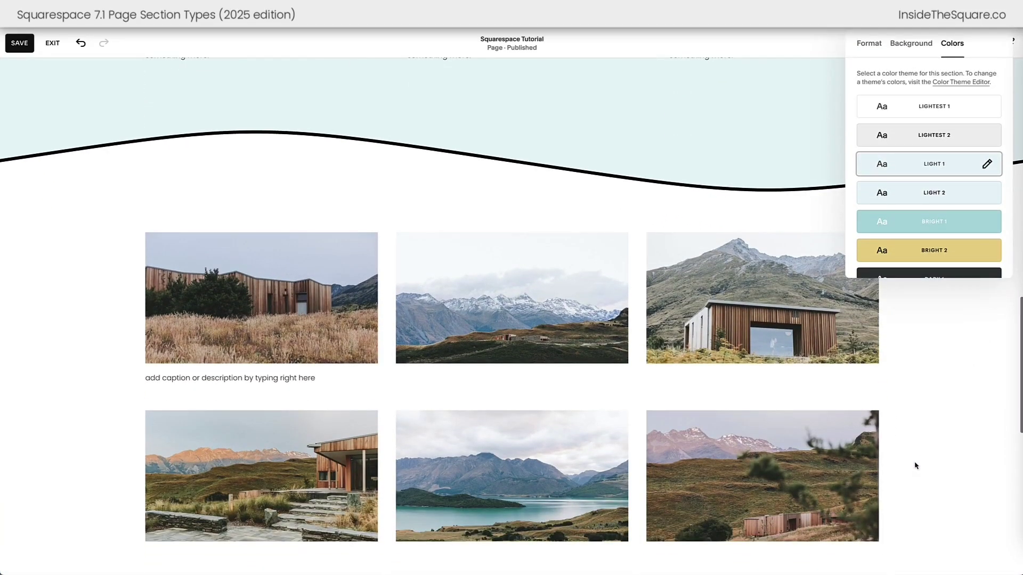
{"action": "left_click", "coordinate": [917, 465]}
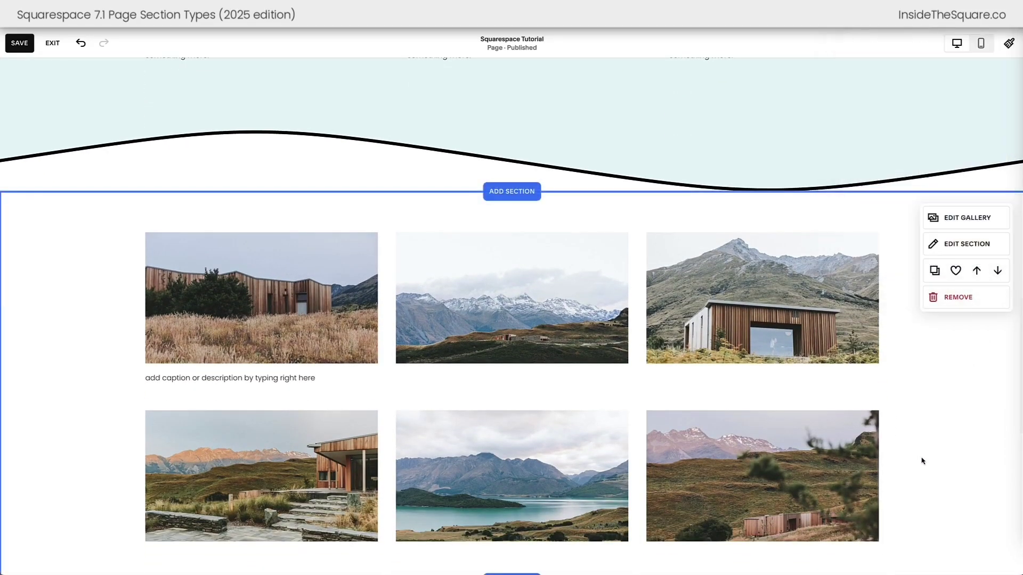
{"action": "left_click", "coordinate": [965, 250]}
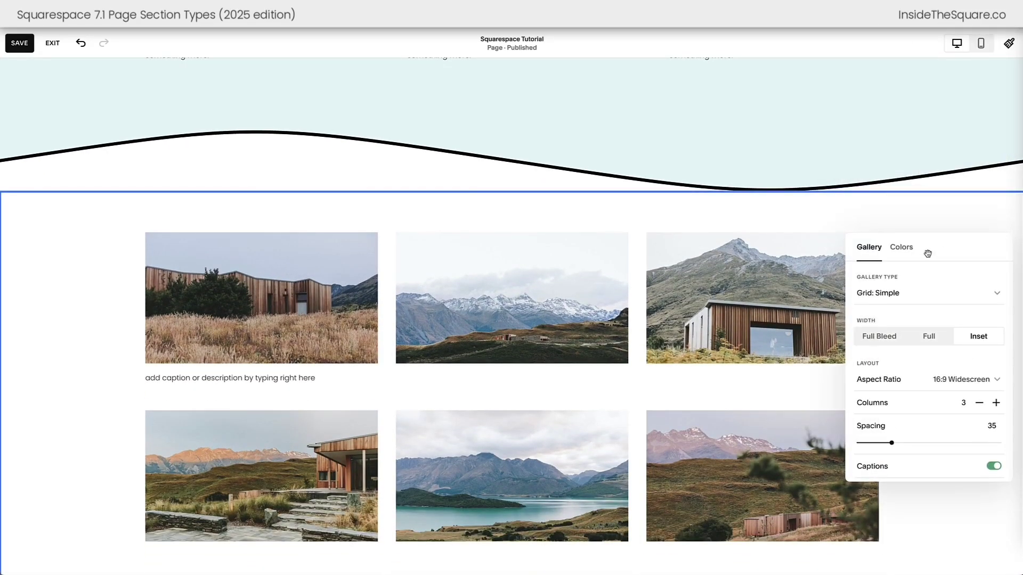
{"action": "left_click", "coordinate": [906, 254]}
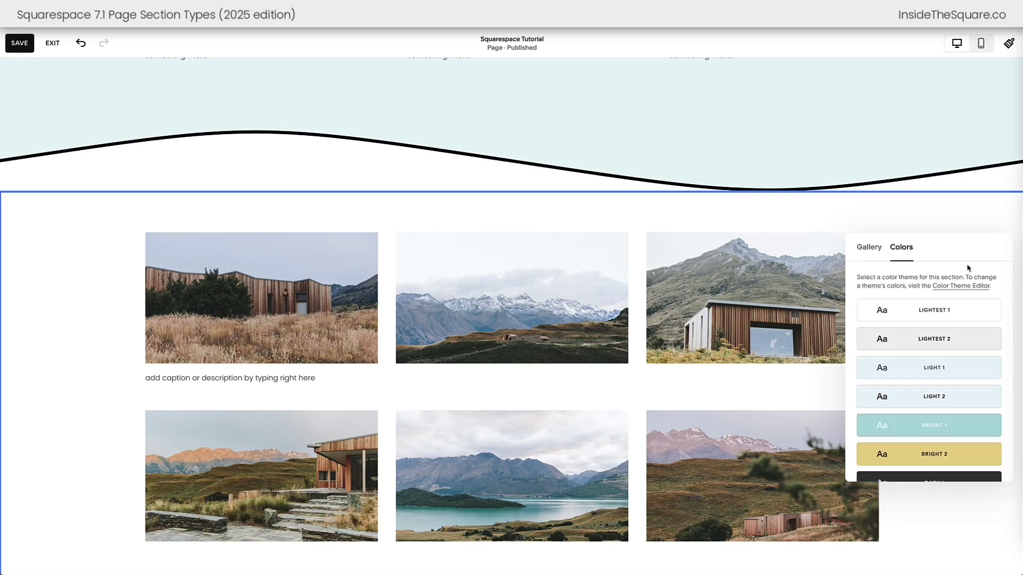
{"action": "left_click", "coordinate": [967, 227]}
Step: Check the background and color options of the "Sample headline" Classic Editor section, and turn on its divider
{"action": "scroll", "coordinate": [798, 471], "scroll_direction": "down", "scroll_amount": 6}
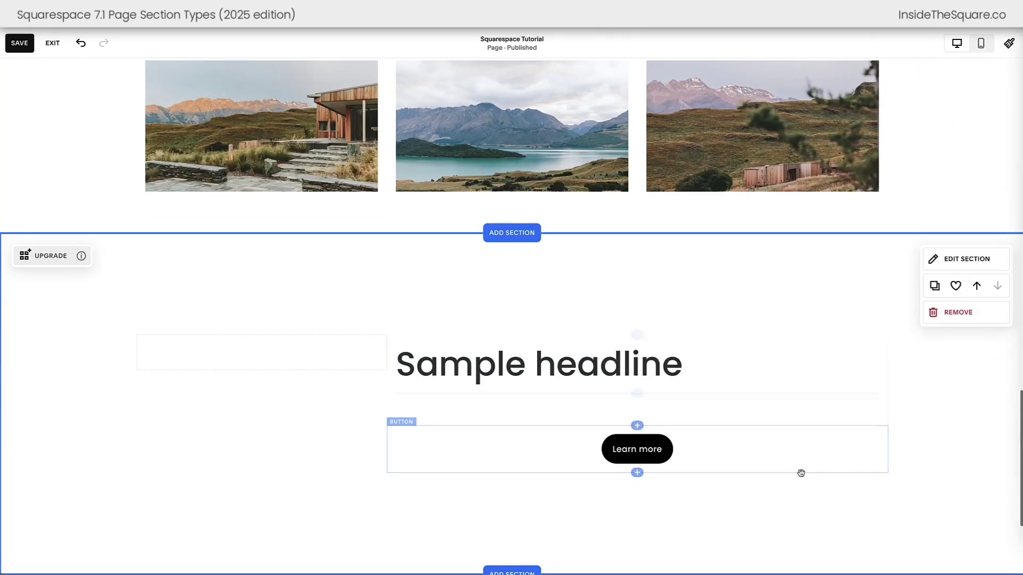
{"action": "left_click", "coordinate": [957, 263]}
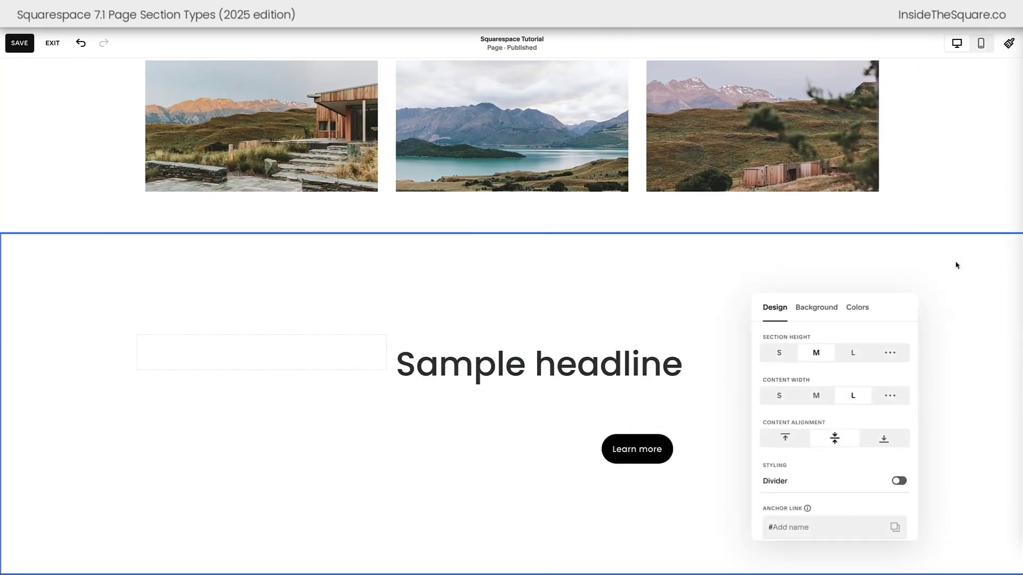
{"action": "left_click", "coordinate": [817, 307]}
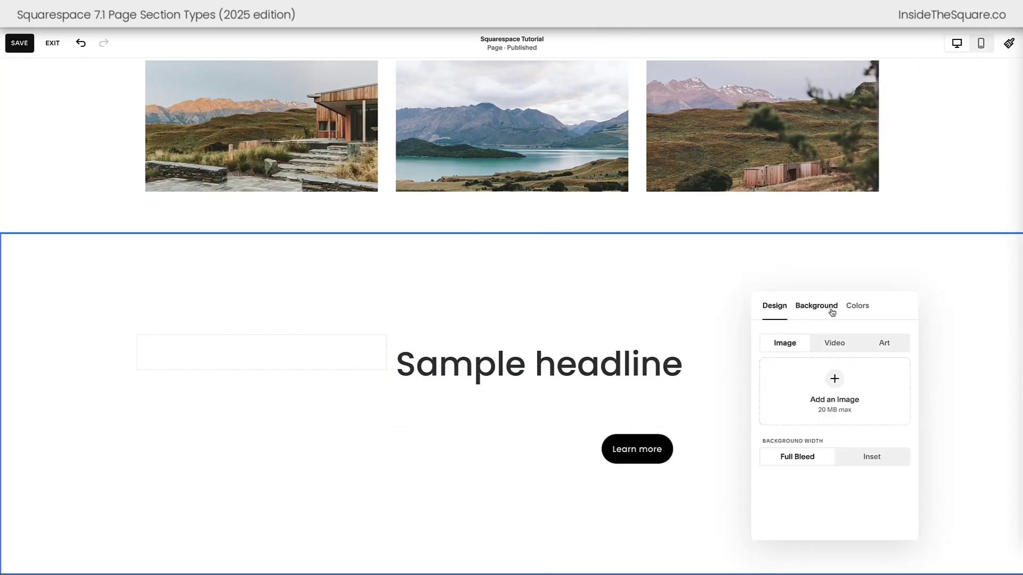
{"action": "left_click", "coordinate": [859, 308]}
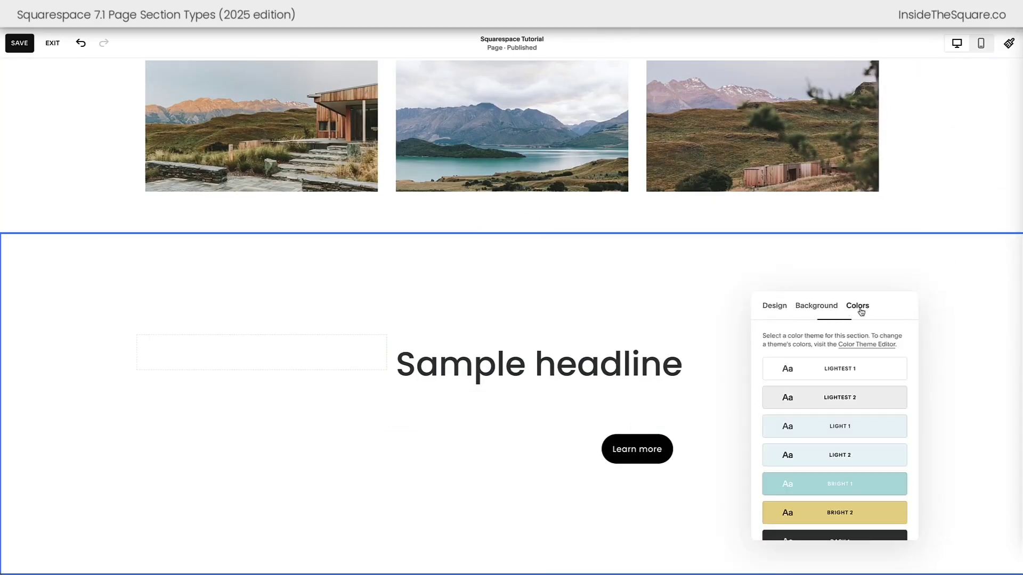
{"action": "left_click", "coordinate": [779, 309]}
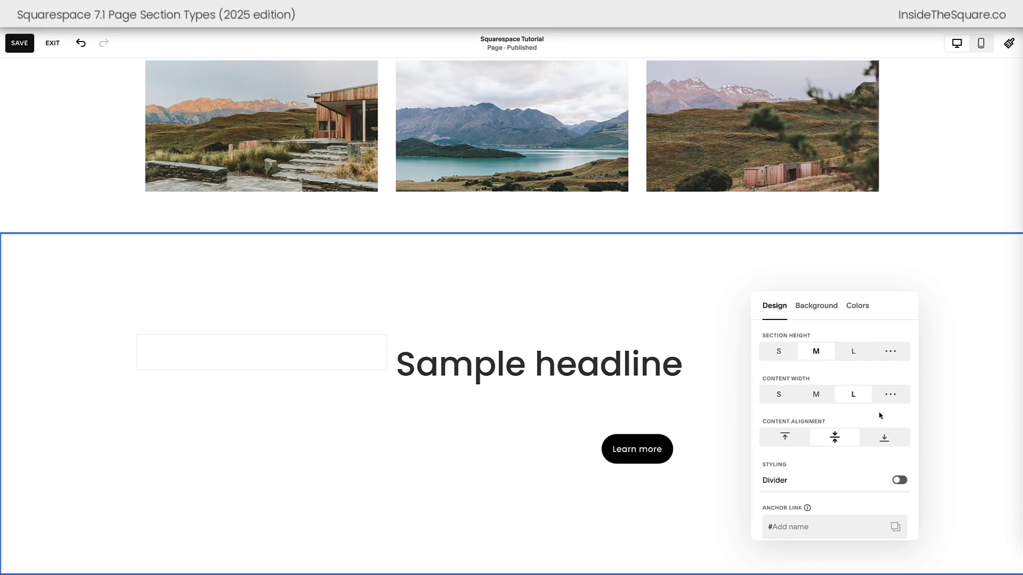
{"action": "left_click", "coordinate": [844, 471]}
{"action": "scroll", "coordinate": [845, 469], "scroll_direction": "down", "scroll_amount": 4}
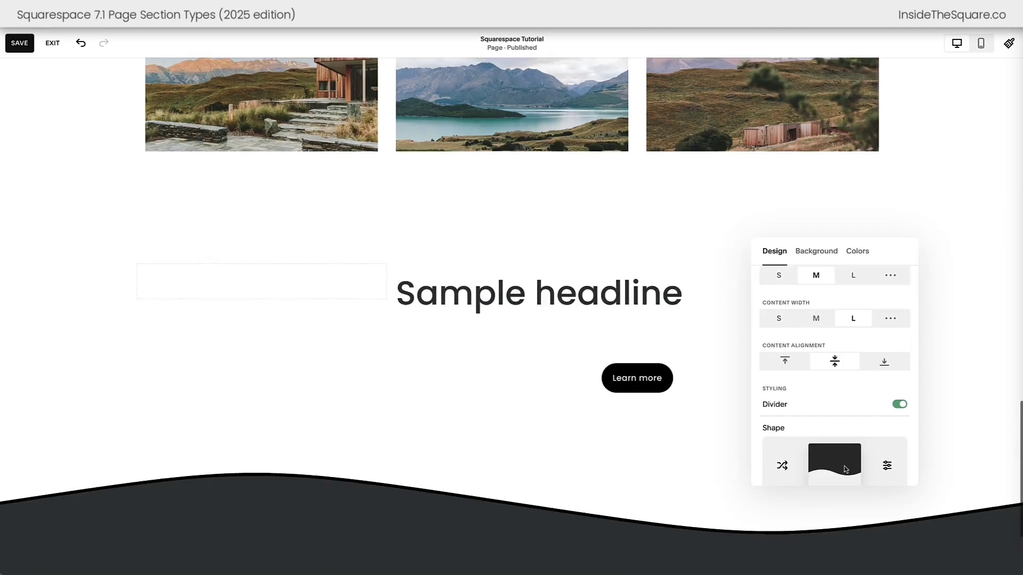